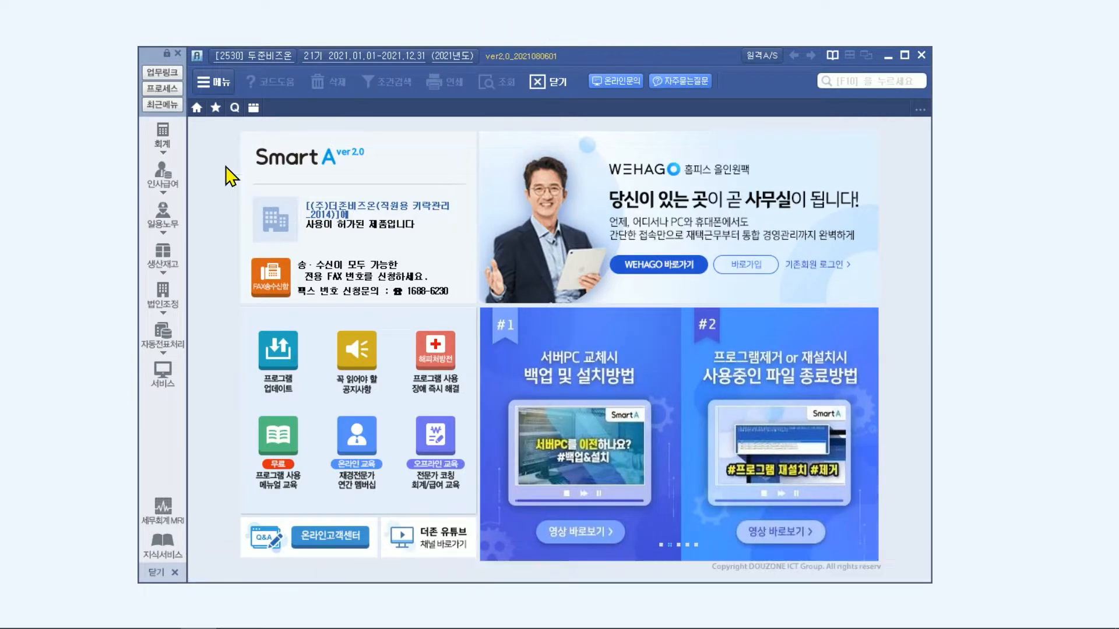
# Step: Open the 신용카드매출전표발행집계표 form from the main VAT filing documents of the accounting module
pyautogui.click(163, 135)
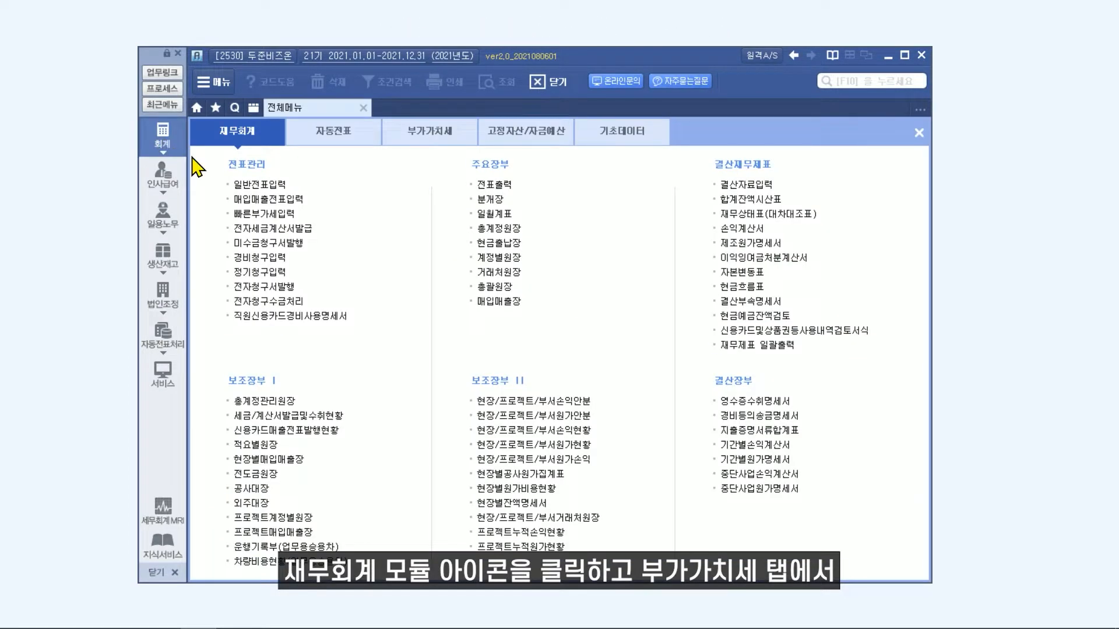
pyautogui.click(412, 137)
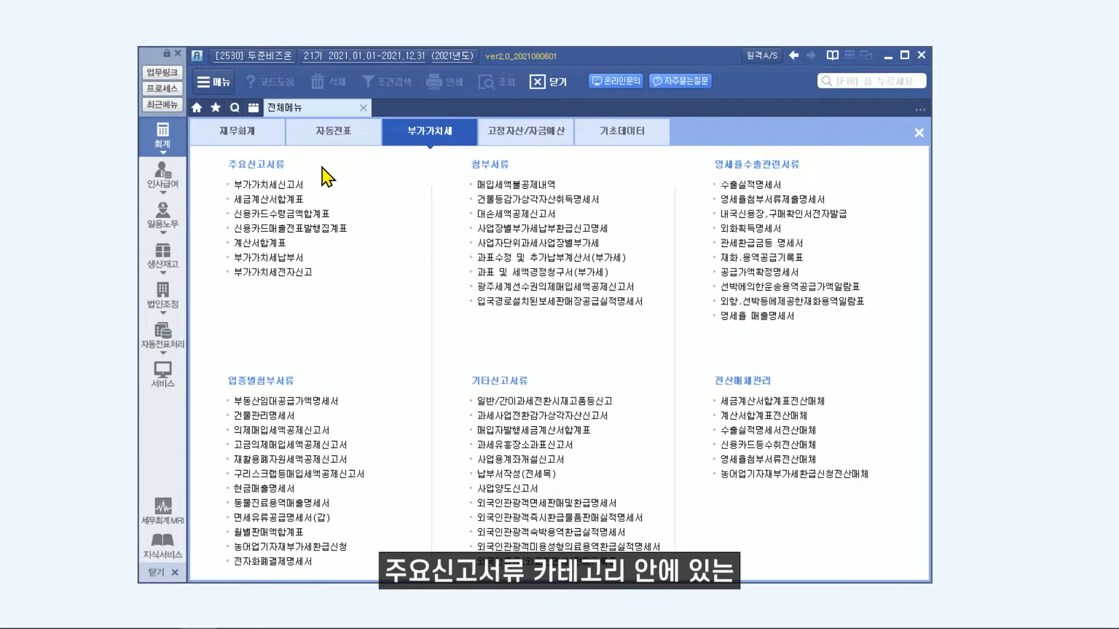
pyautogui.click(318, 230)
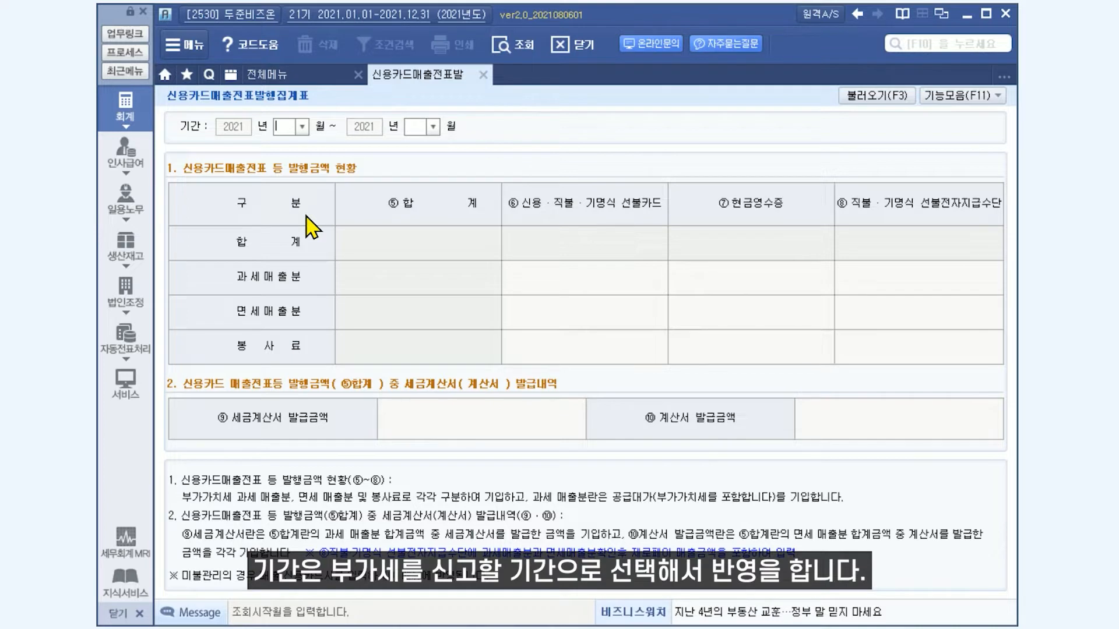
# Step: Set the form's period to months 04 through 06 of 2021 and load the data from the general and purchase/sales vouchers
pyautogui.write('04')
pyautogui.press('Return')
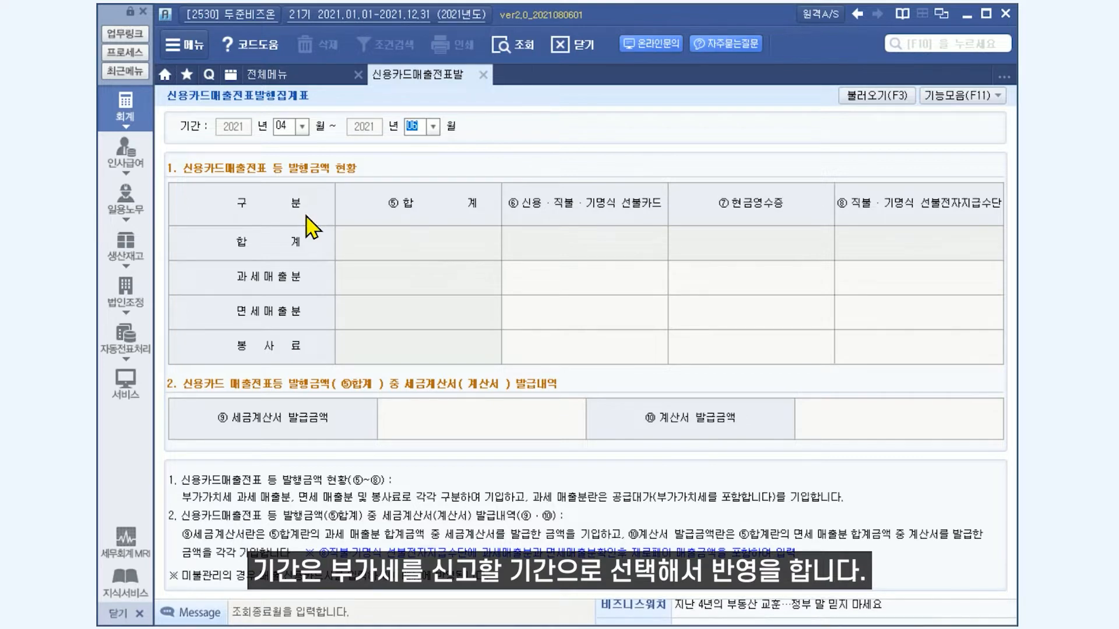
pyautogui.press('Return')
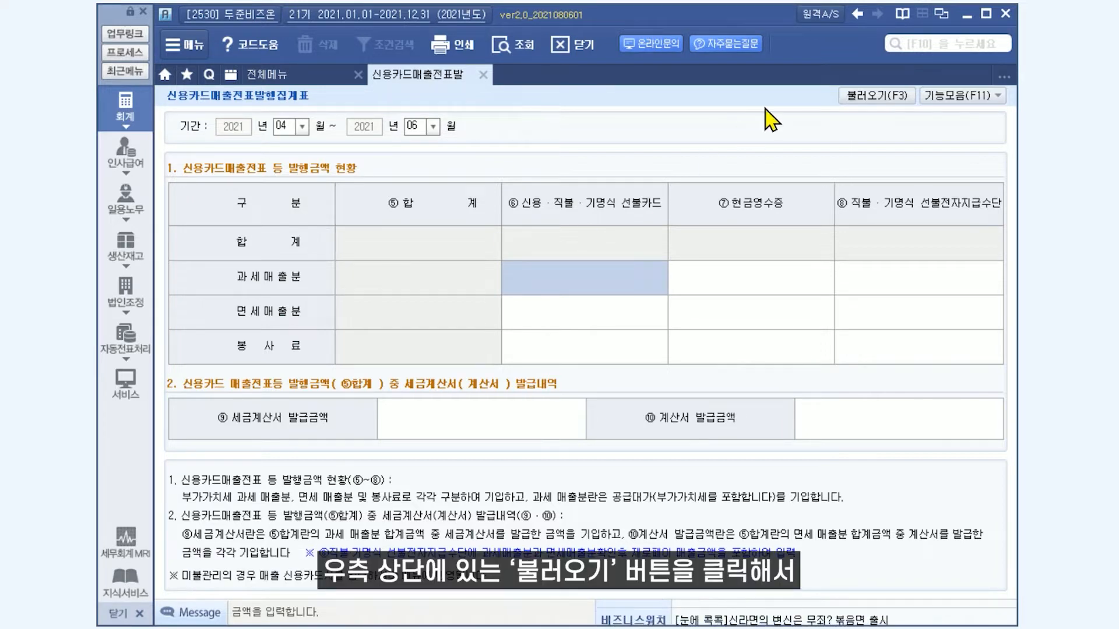
pyautogui.click(851, 100)
pyautogui.click(554, 367)
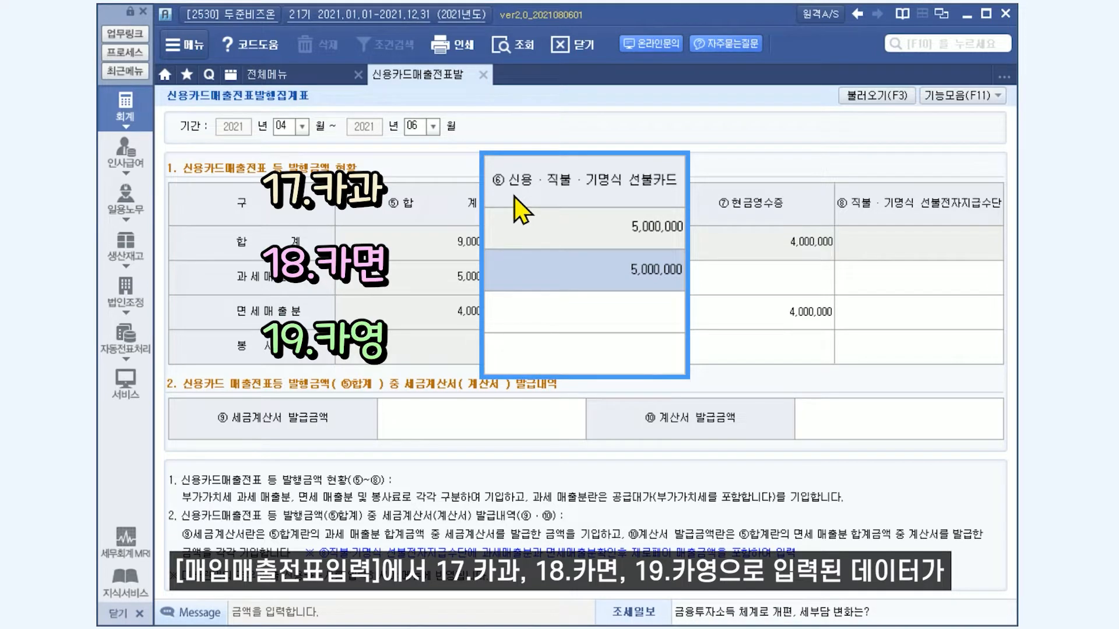
# Step: Examine the taxable and exempt sales rows for credit card and 현금영수증 amounts in the summary
pyautogui.click(527, 317)
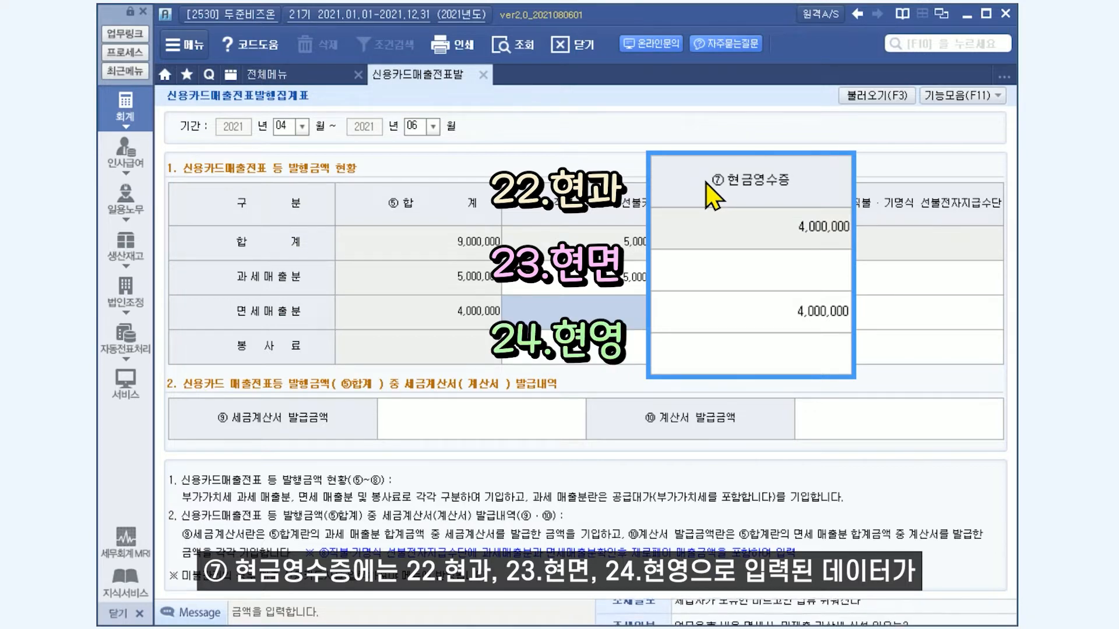
pyautogui.click(680, 275)
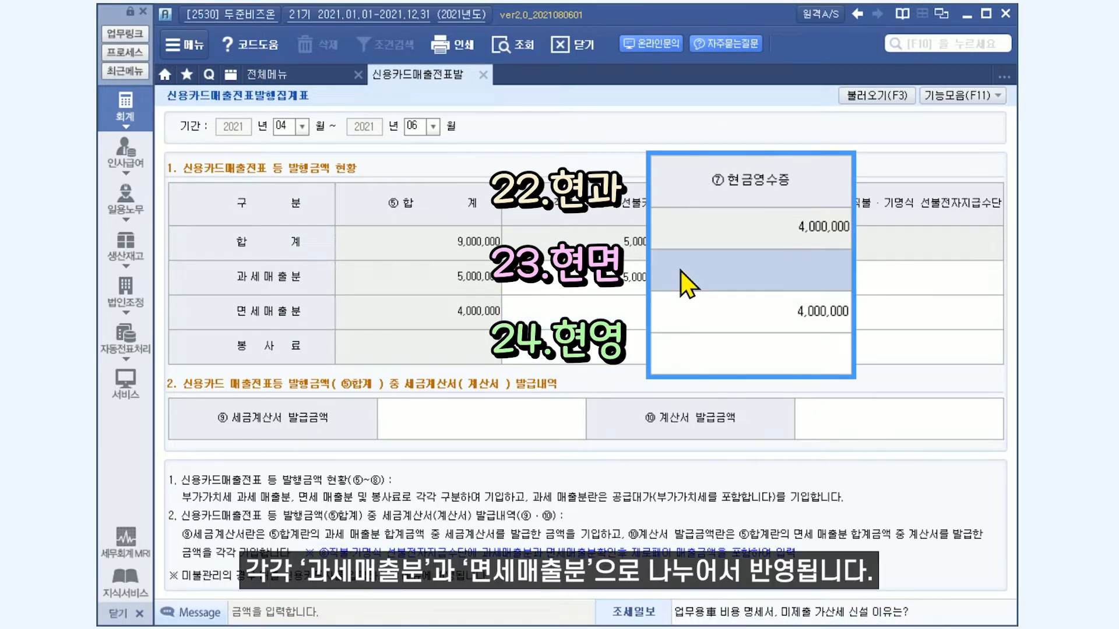
pyautogui.click(681, 312)
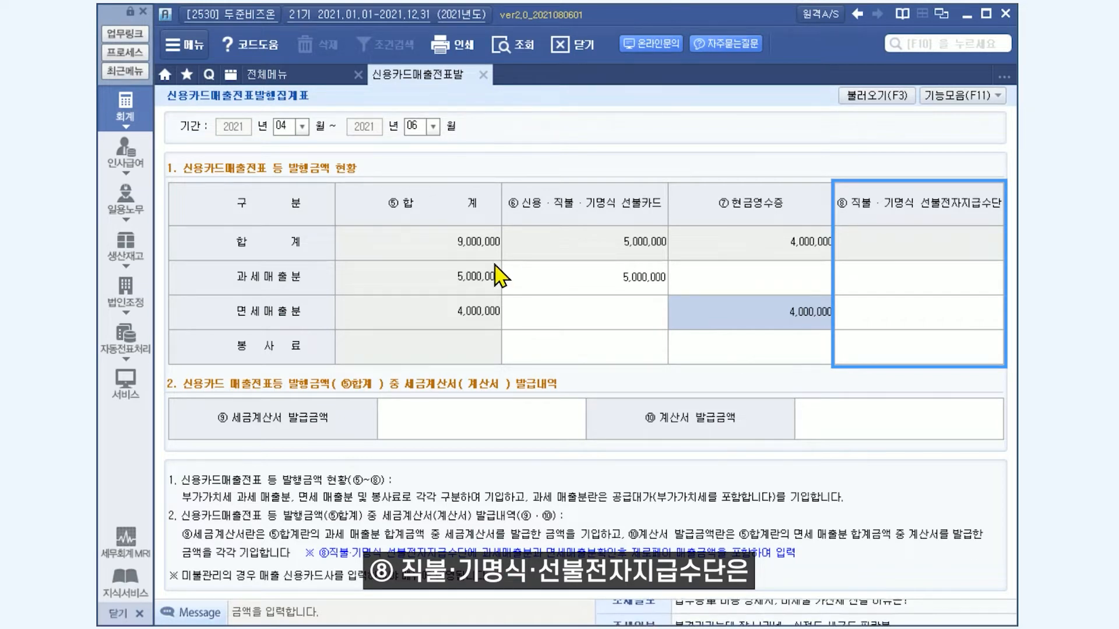
# Step: Open the card list in 거래처등록 and select the sales-type 신한카드 record to view its 직불,기명식 선불전자지급수단 setting
pyautogui.click(268, 74)
pyautogui.click(630, 94)
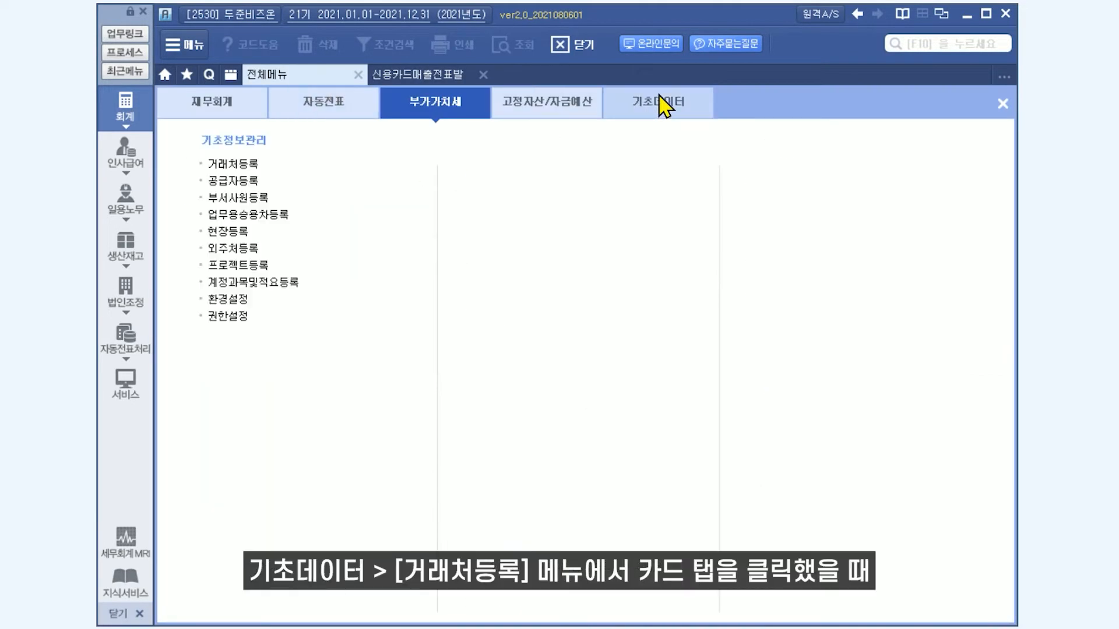
pyautogui.click(231, 164)
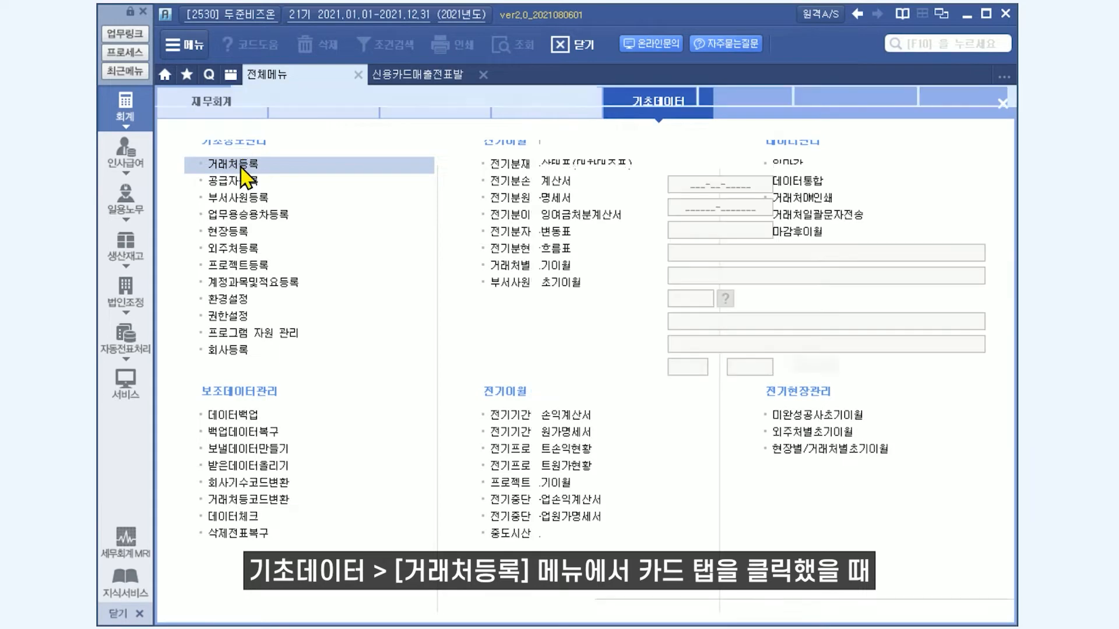
pyautogui.click(373, 127)
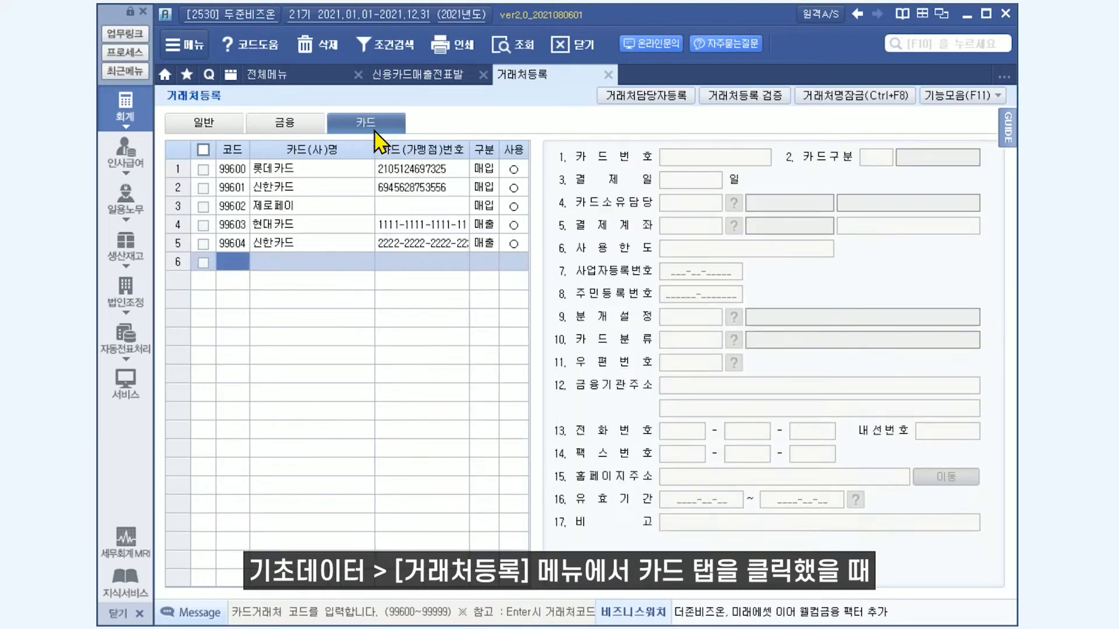
pyautogui.click(327, 246)
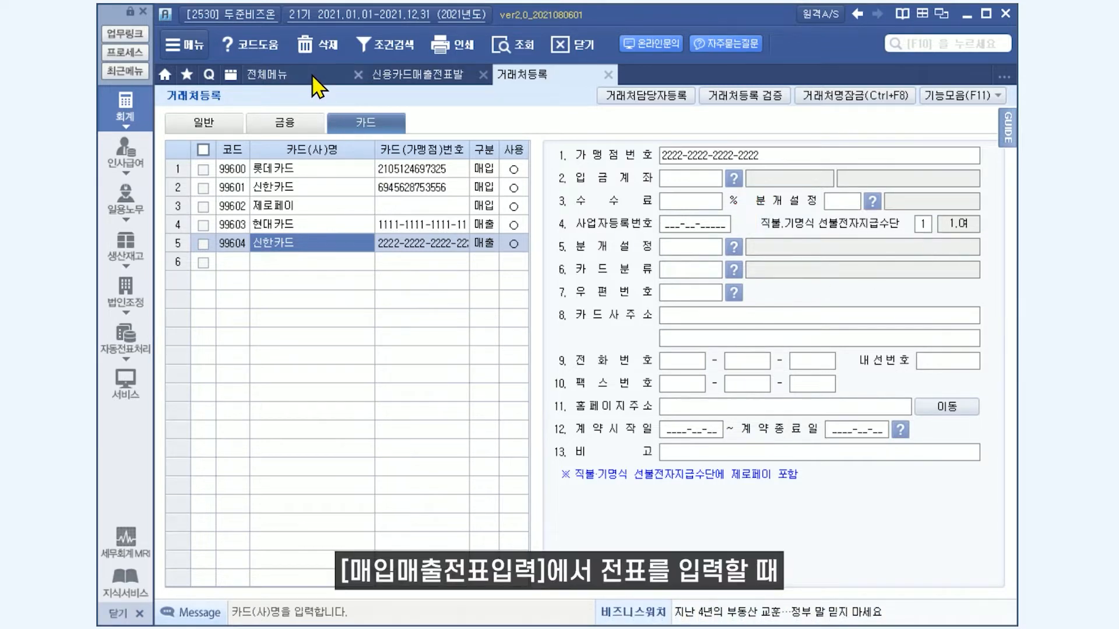
# Step: Open 매입매출전표입력 from the voucher management functions of 재무회계
pyautogui.click(271, 74)
pyautogui.click(242, 111)
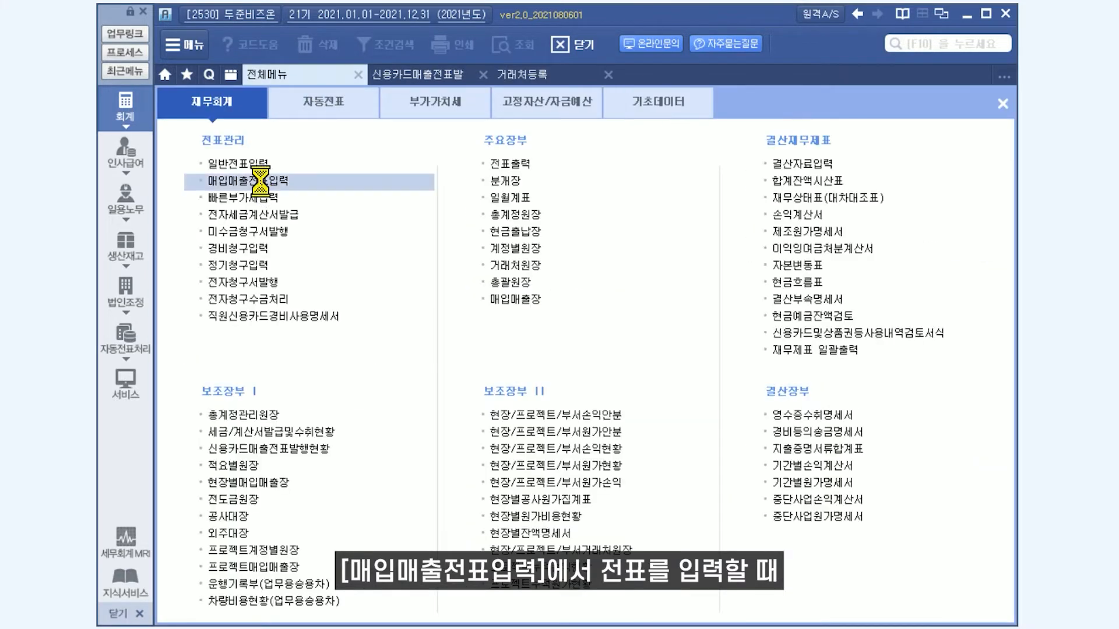
pyautogui.click(265, 182)
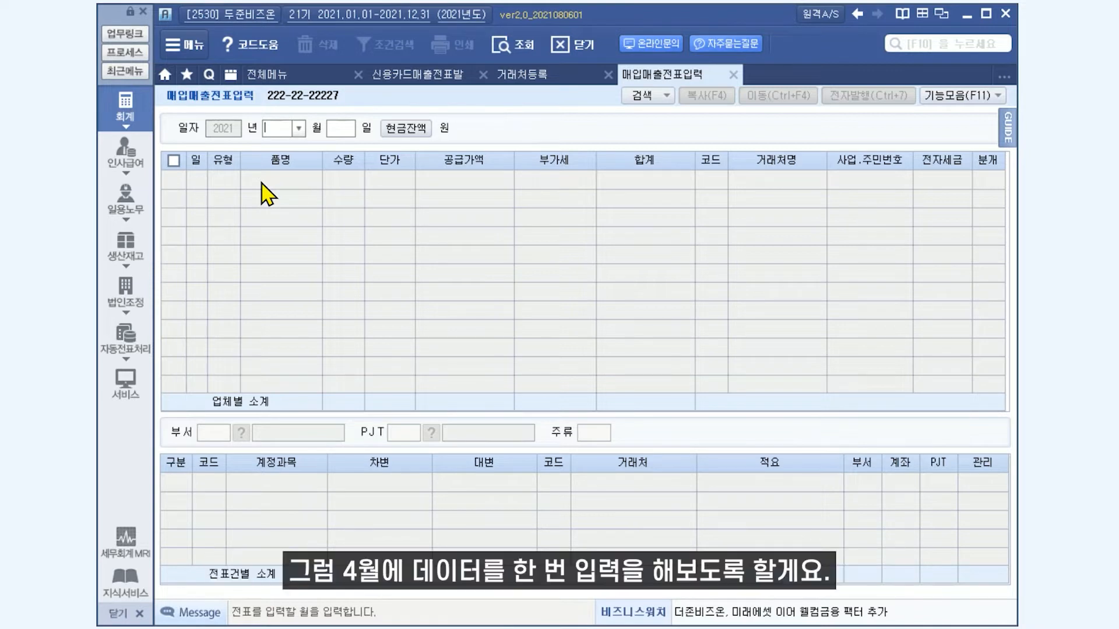
# Step: Set the voucher month to 04 and start a voucher on day 25 with tax type 17.카과
pyautogui.write('04')
pyautogui.press('Return')
pyautogui.write('25')
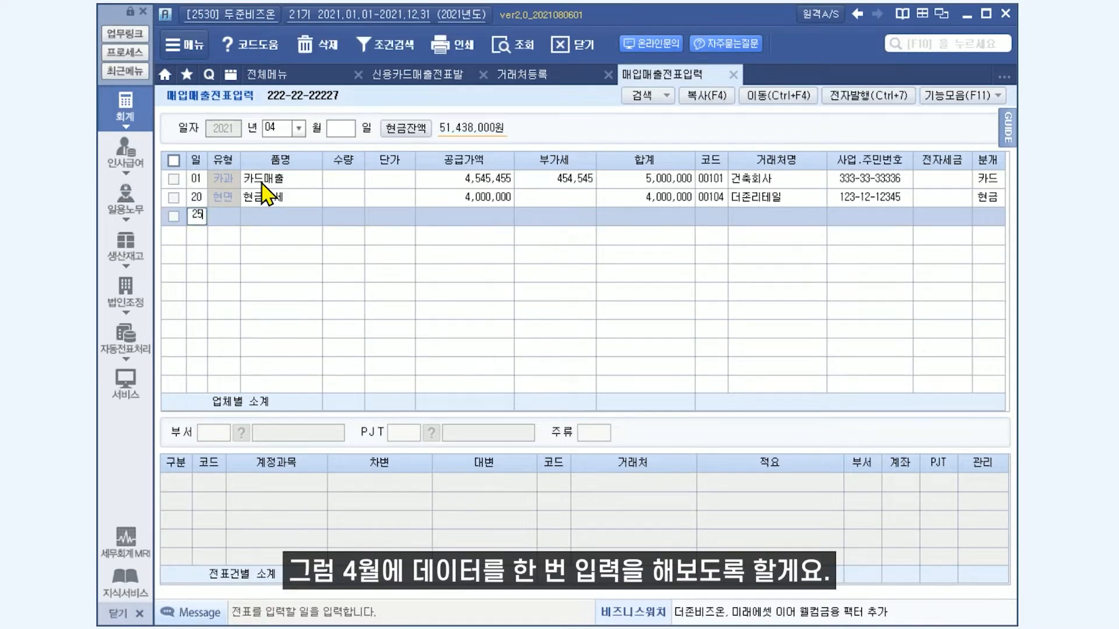
pyautogui.press('Return')
pyautogui.write('17')
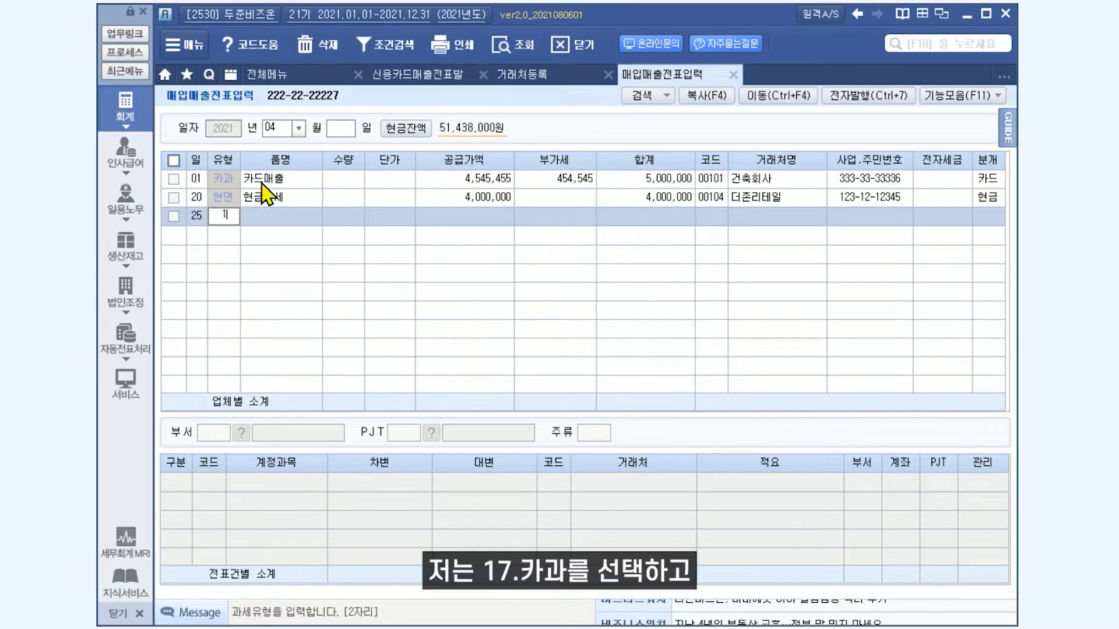
pyautogui.press('Return')
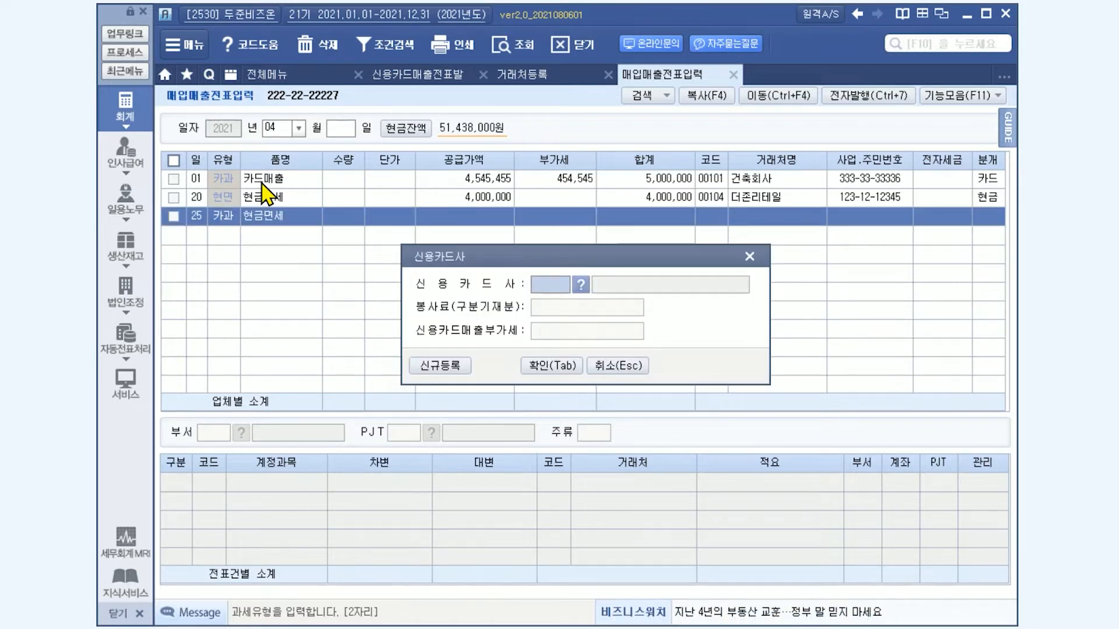
# Step: Assign 신한카드 as the voucher's credit card company and leave the item name blank
pyautogui.press('F2')
pyautogui.press('Down')
pyautogui.press('Return')
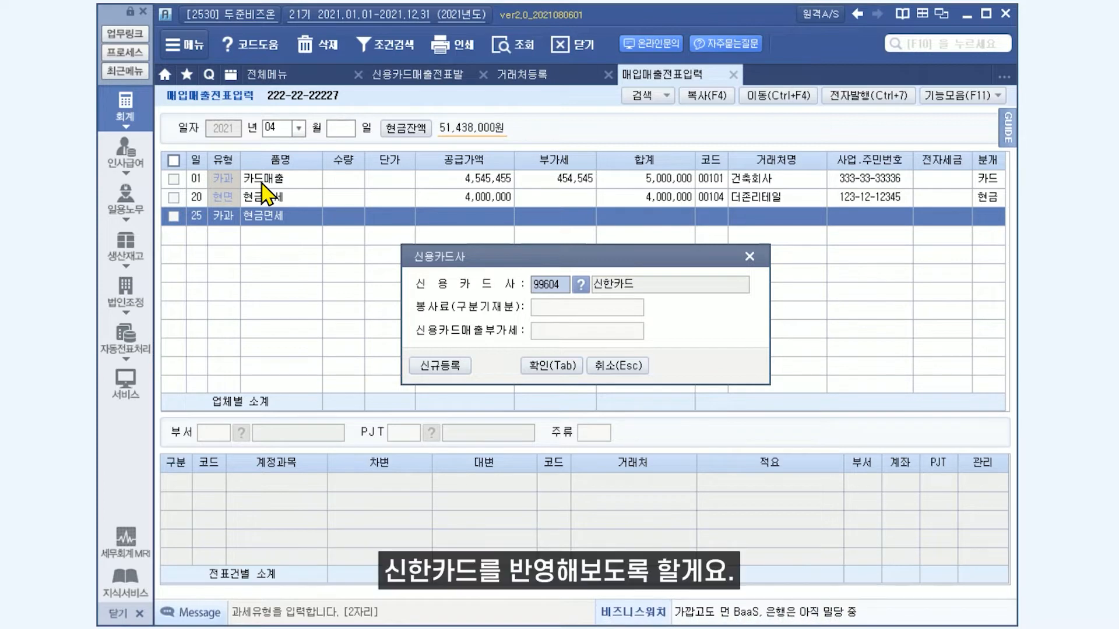
pyautogui.click(546, 367)
pyautogui.press('BackSpace')
pyautogui.press('Return')
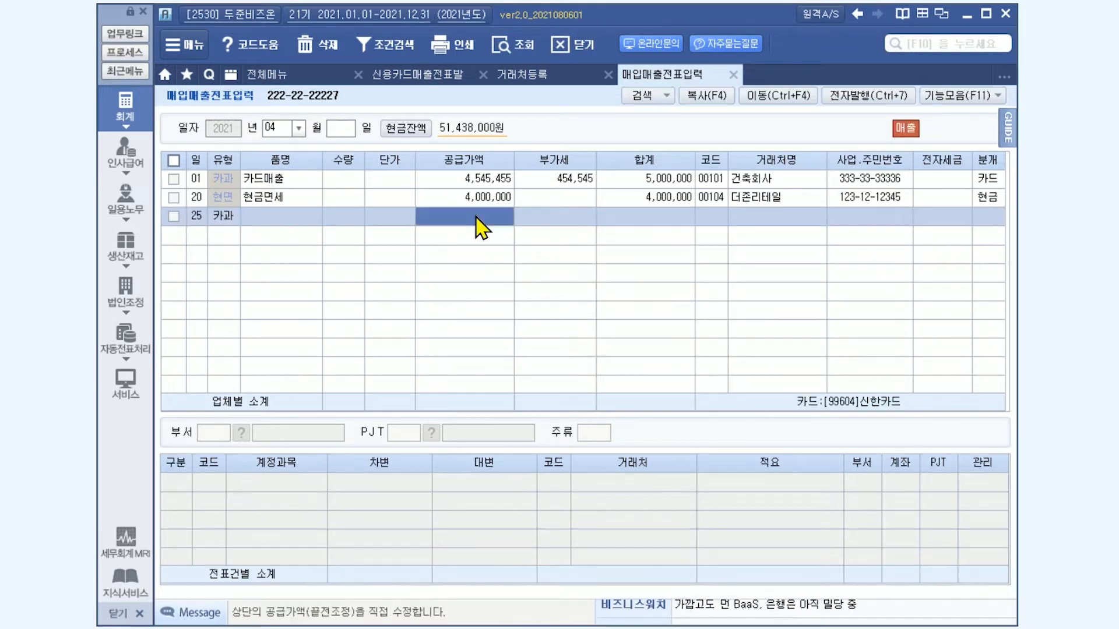
# Step: Complete the voucher with an amount of 3,000,000, 더존물류 as the trading partner, and journal type 4 (카드)
pyautogui.write('3000000')
pyautogui.press('Return')
pyautogui.press('Return')
pyautogui.write('00105')
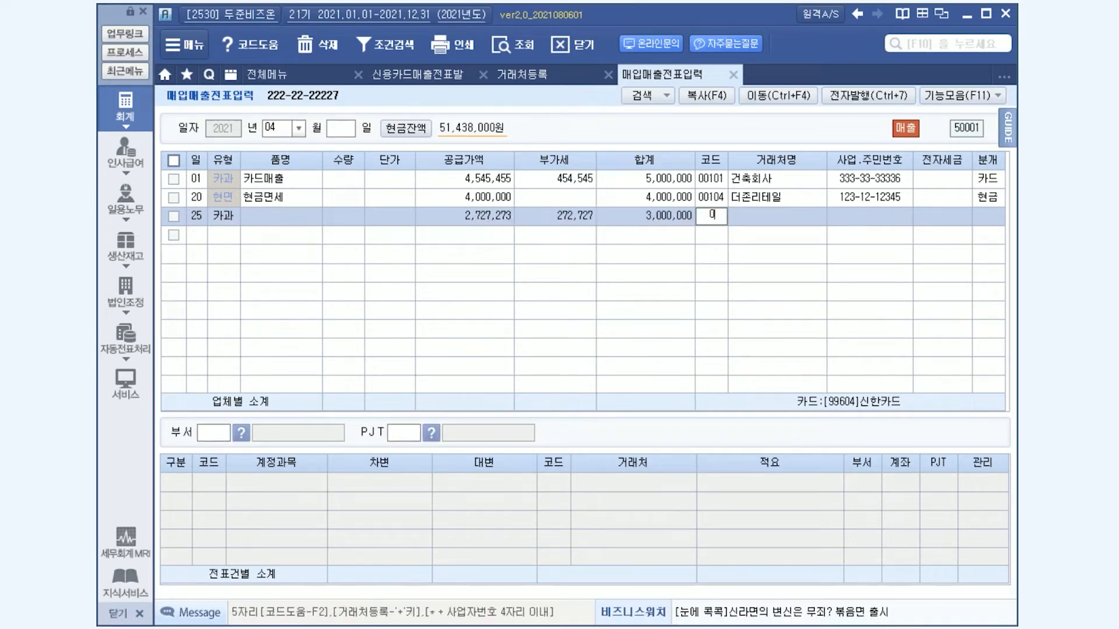
pyautogui.press('Return')
pyautogui.press('Return')
pyautogui.write('4')
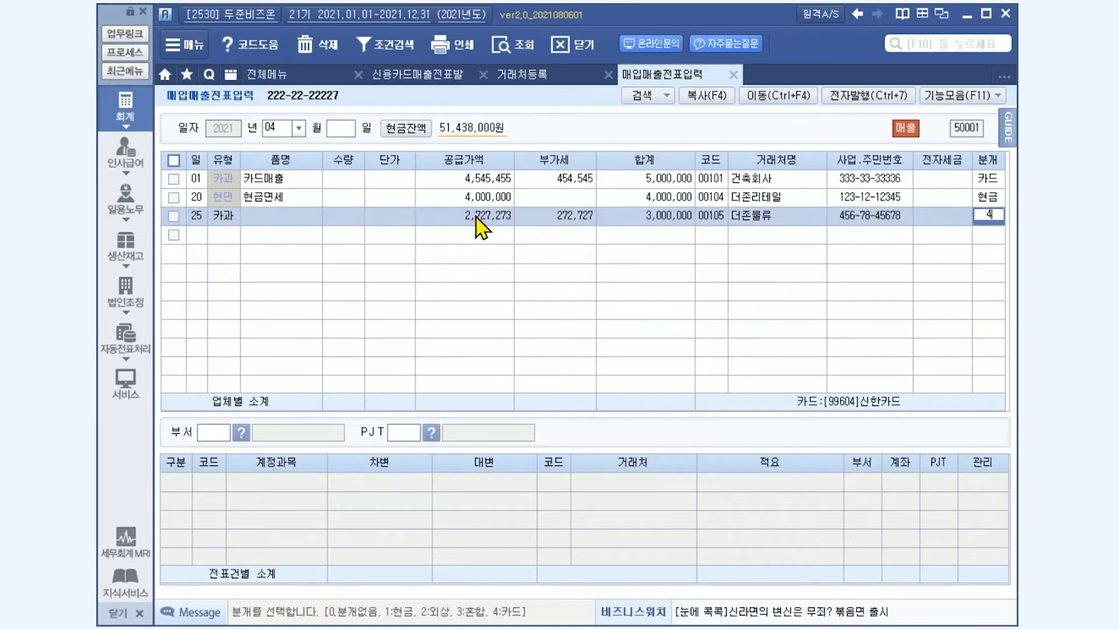
pyautogui.press('Return')
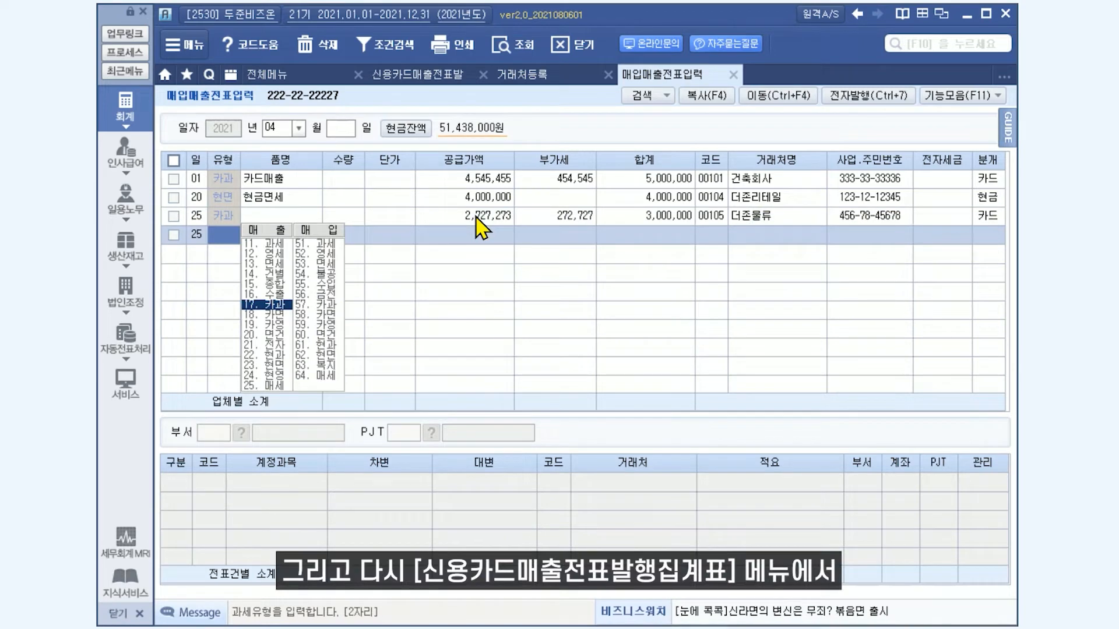
# Step: Return to 신용카드매출전표발행집계표 and reload its data from the vouchers
pyautogui.click(451, 82)
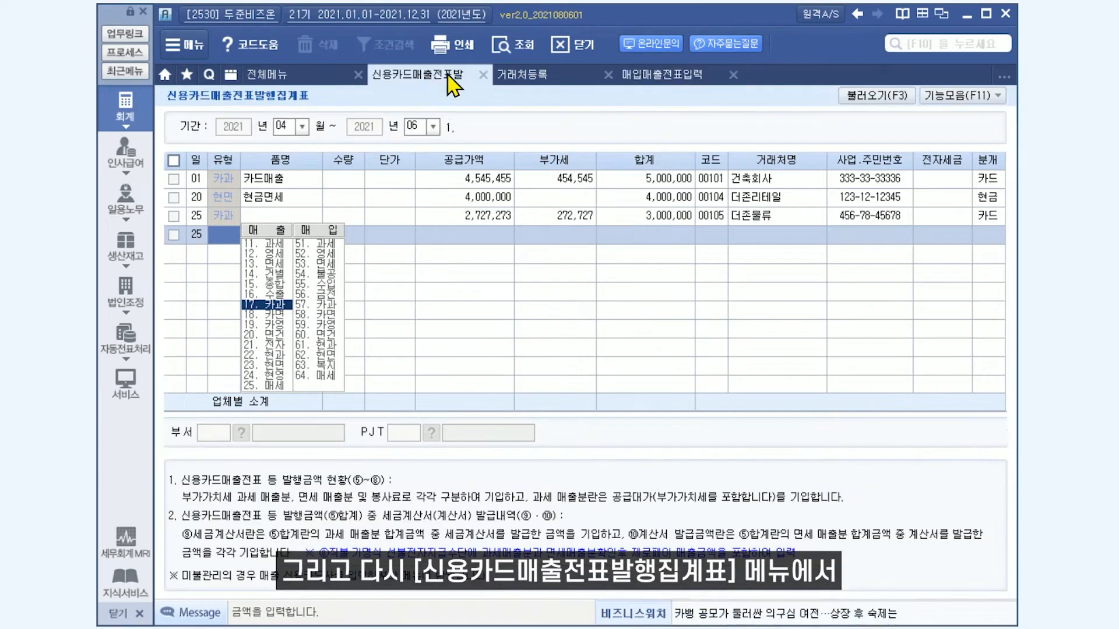
pyautogui.click(877, 97)
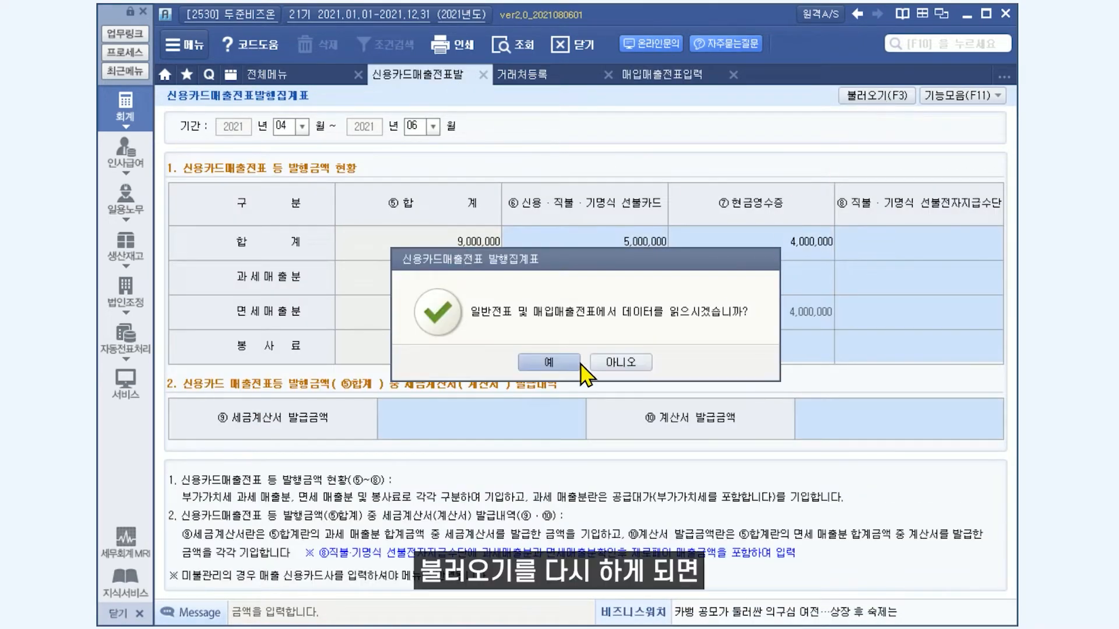
pyautogui.click(548, 367)
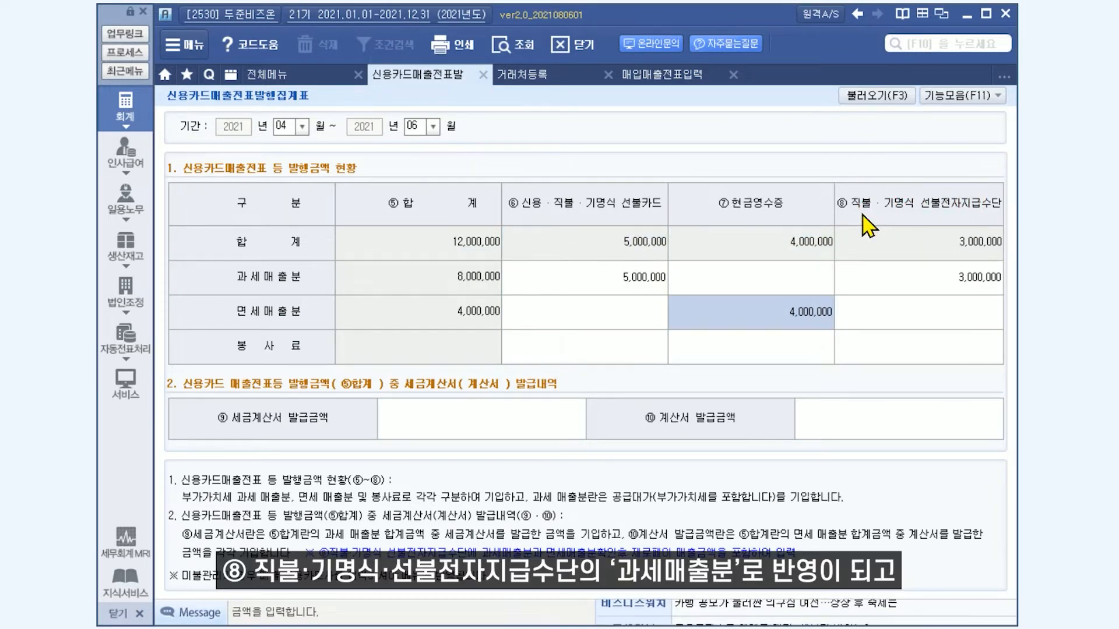
# Step: Examine the taxable and exempt sales under 직불·기명식 선불전자지급수단, the 봉사료 row, and the 세금계산서 발급금액 field
pyautogui.click(869, 285)
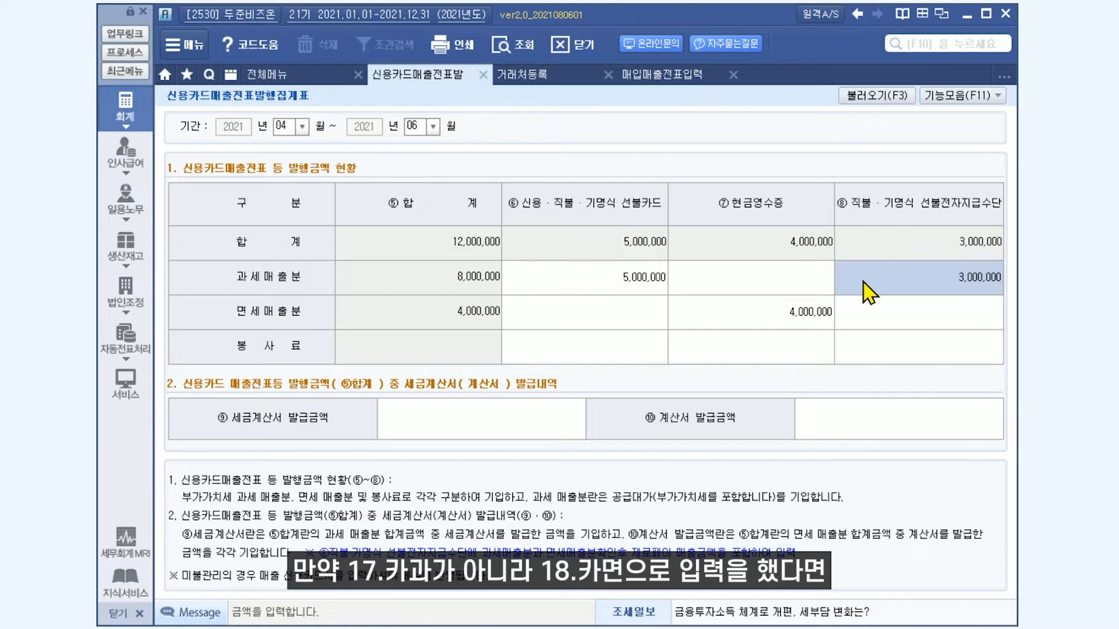
pyautogui.click(870, 310)
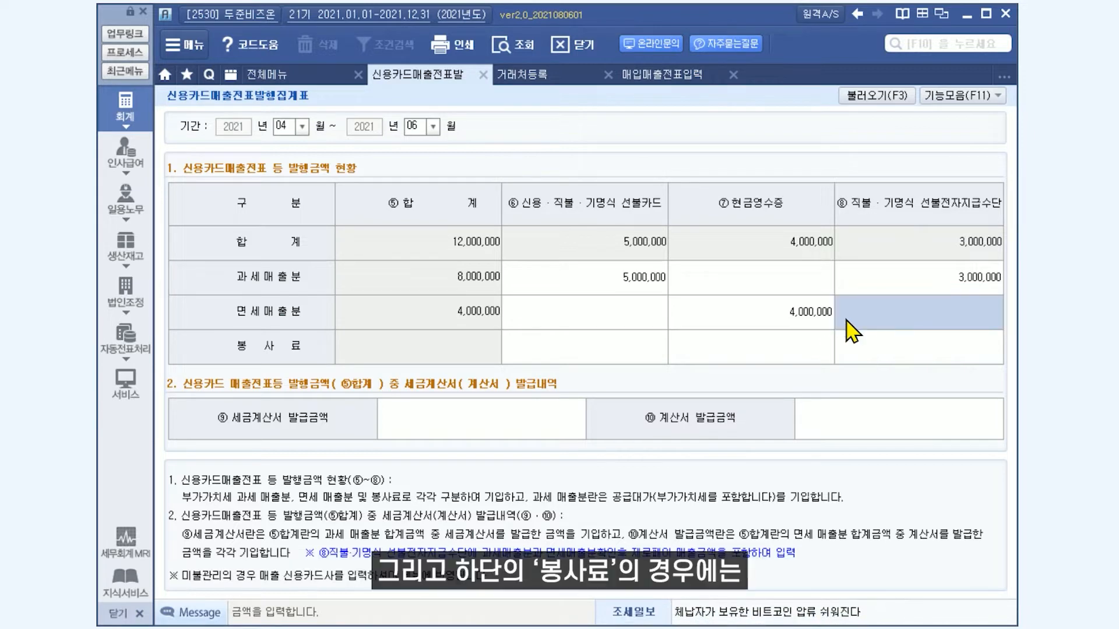
pyautogui.click(606, 356)
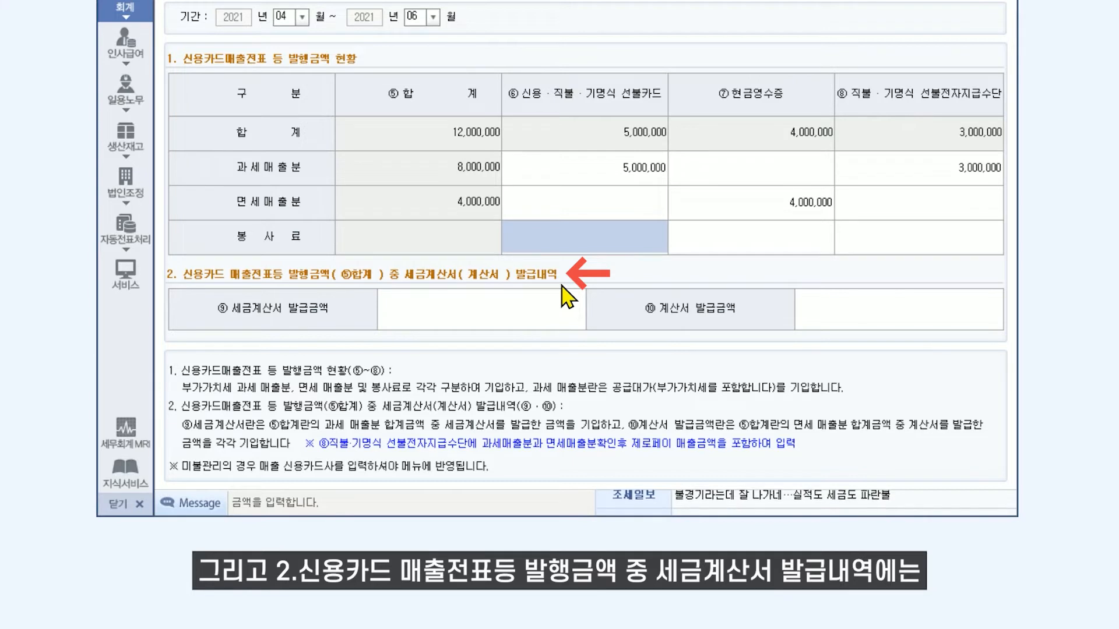
pyautogui.click(526, 309)
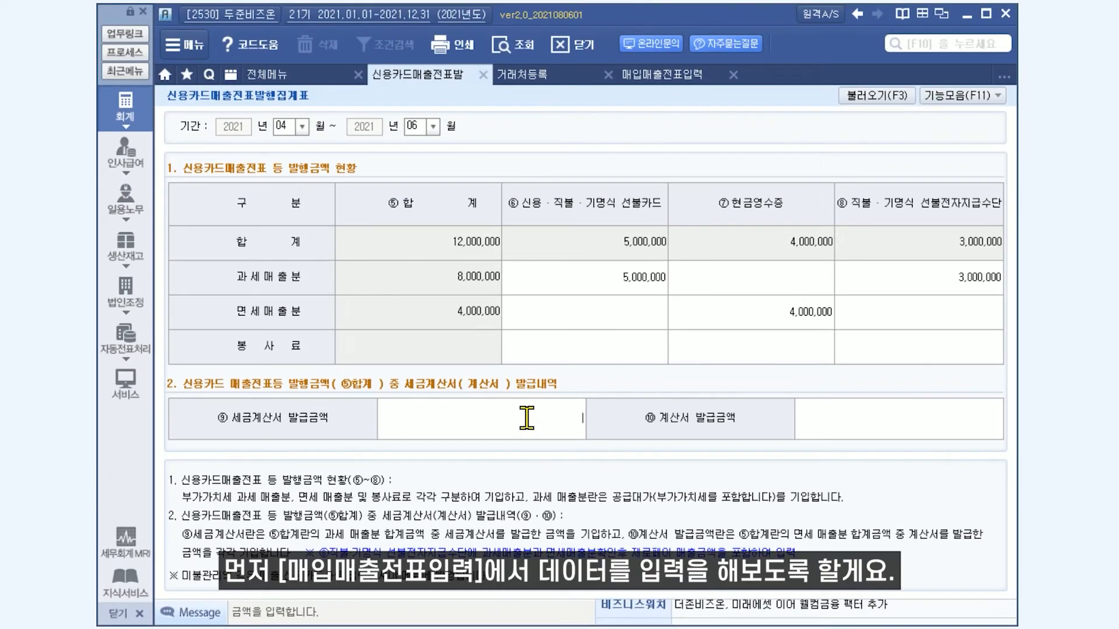
# Step: Go back to 매입매출전표입력, set the voucher month to 05, and start a voucher on day 01
pyautogui.click(670, 74)
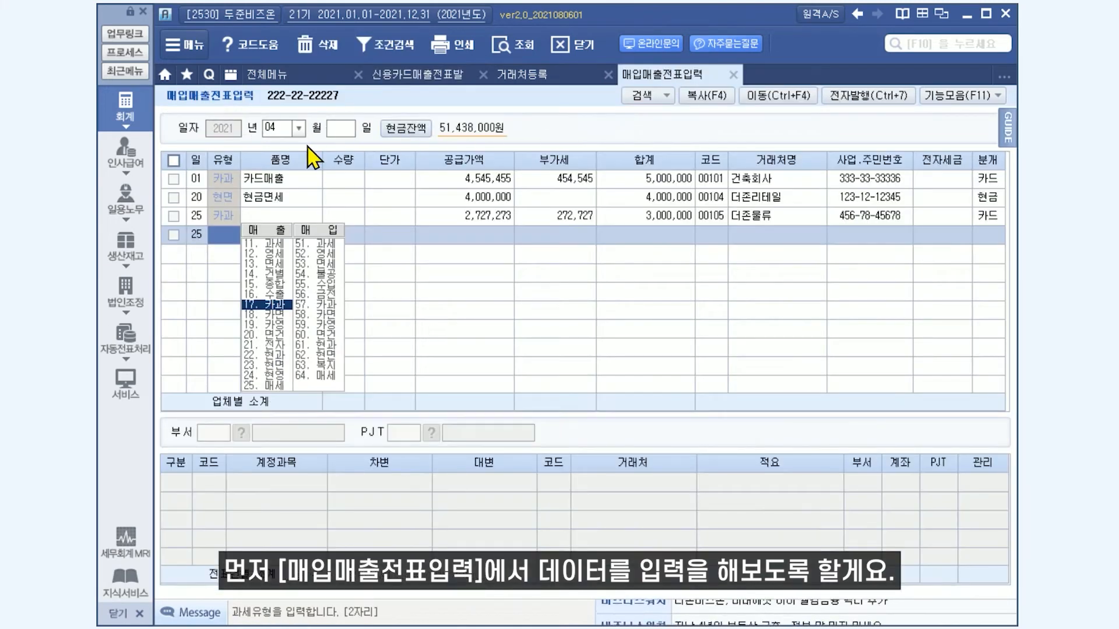
pyautogui.click(282, 128)
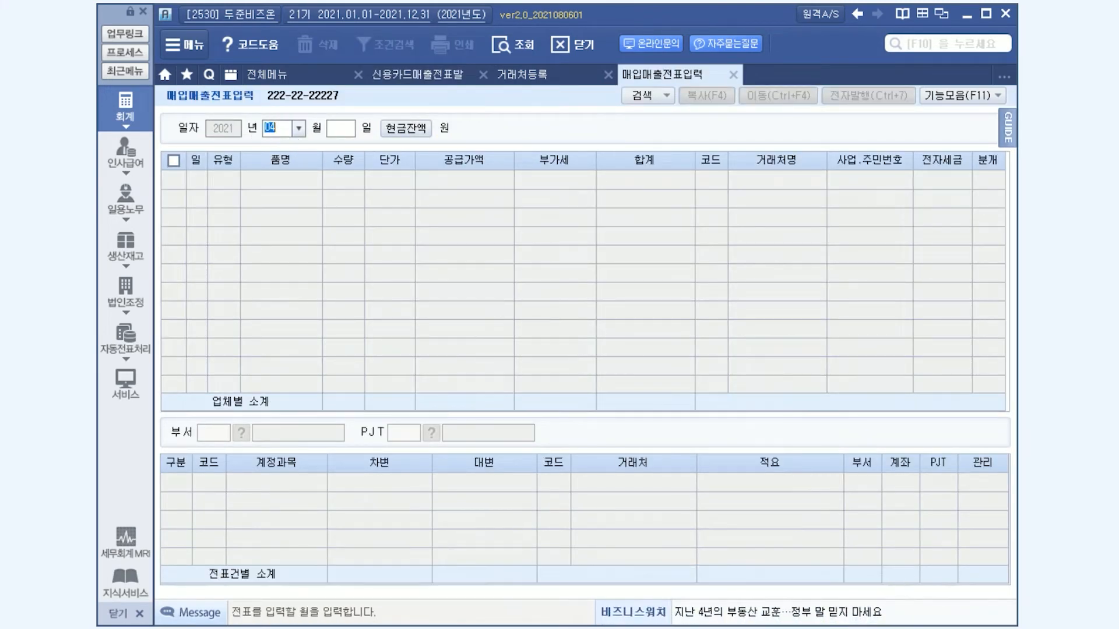
pyautogui.write('05')
pyautogui.press('Return')
pyautogui.press('Return')
pyautogui.write('01')
pyautogui.press('Return')
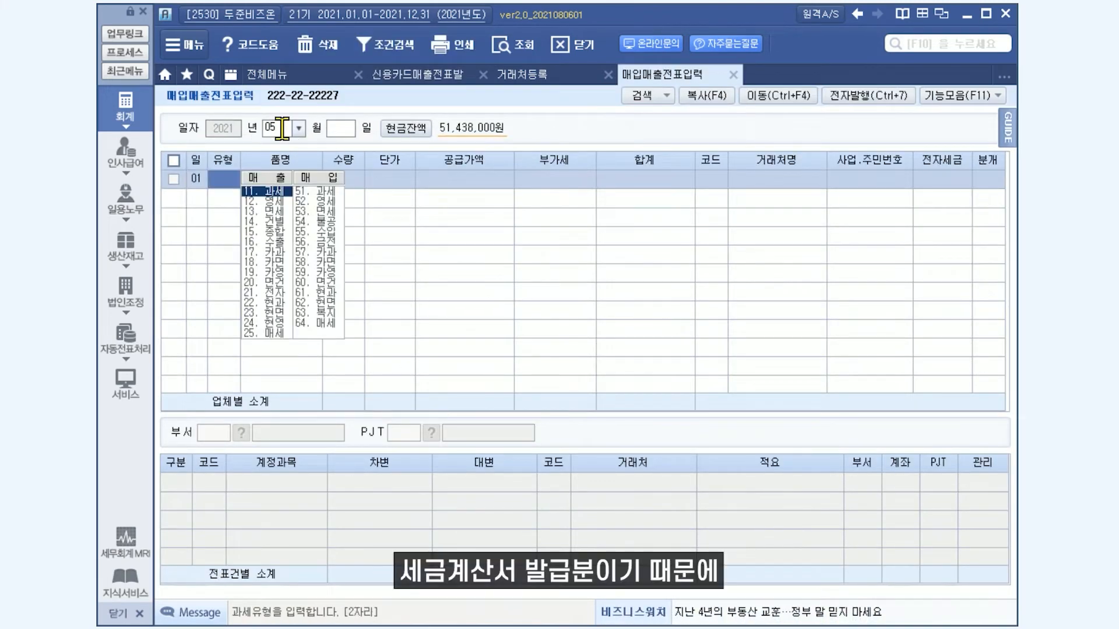
# Step: Set the voucher type to 11 과세 and enter a supply amount of 300,000, leaving item, quantity and unit price blank
pyautogui.write('11')
pyautogui.press('Return')
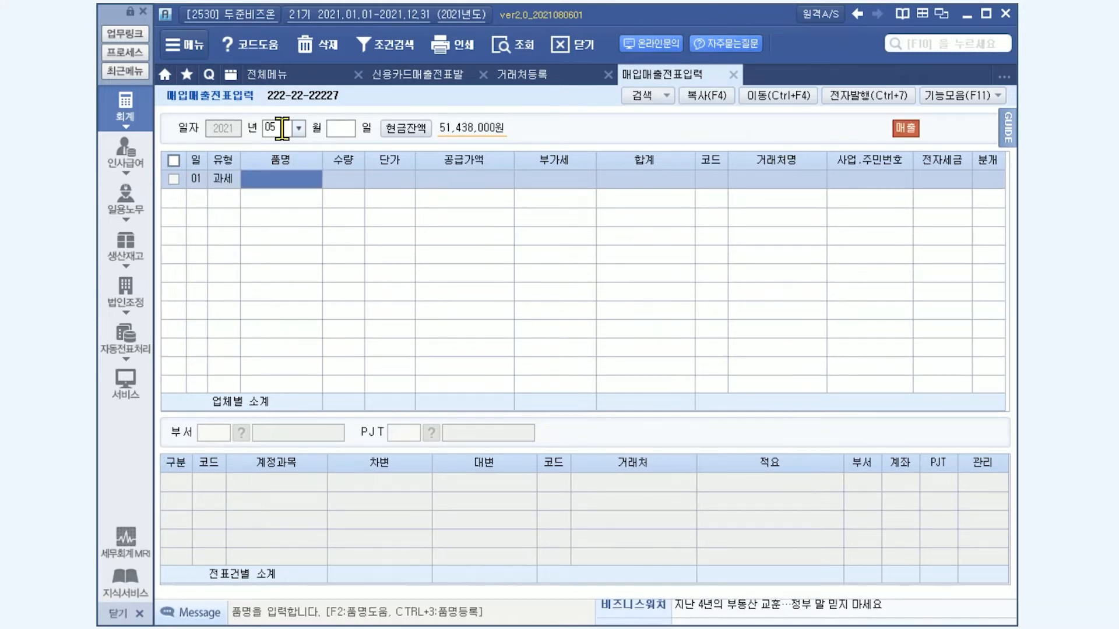
pyautogui.press('Return')
pyautogui.press('Return')
pyautogui.press('Return')
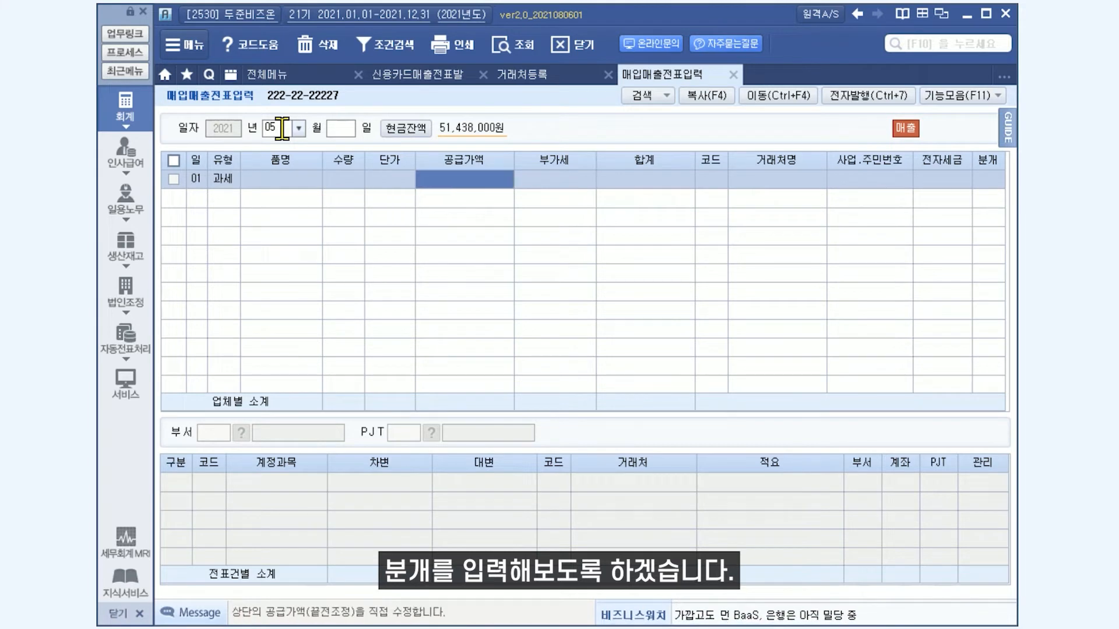
pyautogui.write('300000')
pyautogui.press('Return')
pyautogui.press('Return')
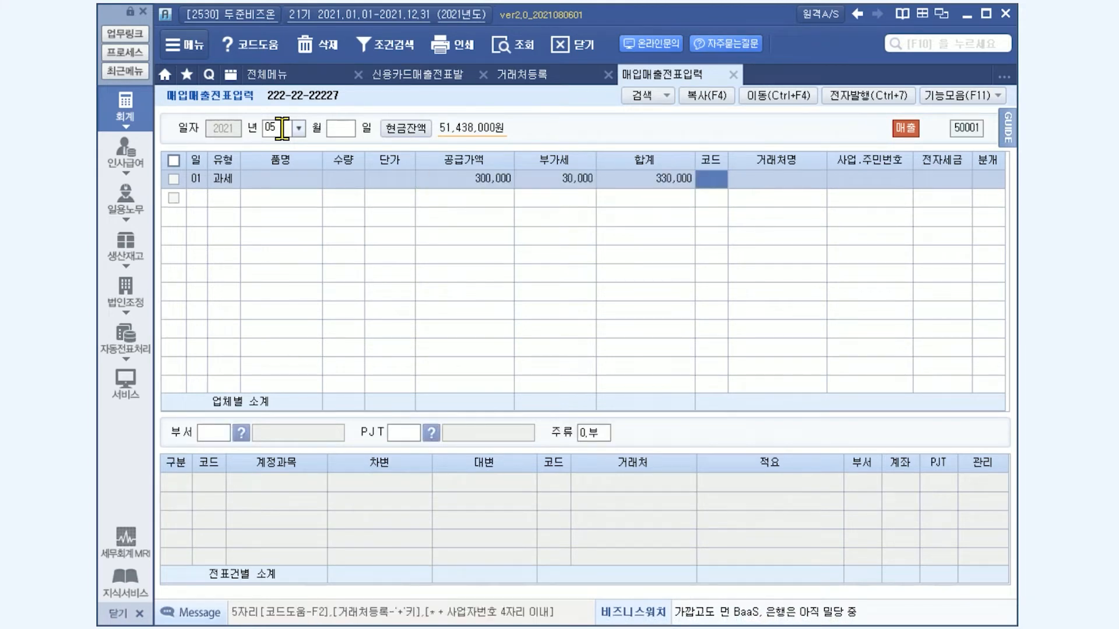
# Step: Assign 건축회사 as the voucher's trading partner, leave 전자세금 blank, and set the journal type to 카드
pyautogui.write('101')
pyautogui.press('Return')
pyautogui.press('Return')
pyautogui.press('Return')
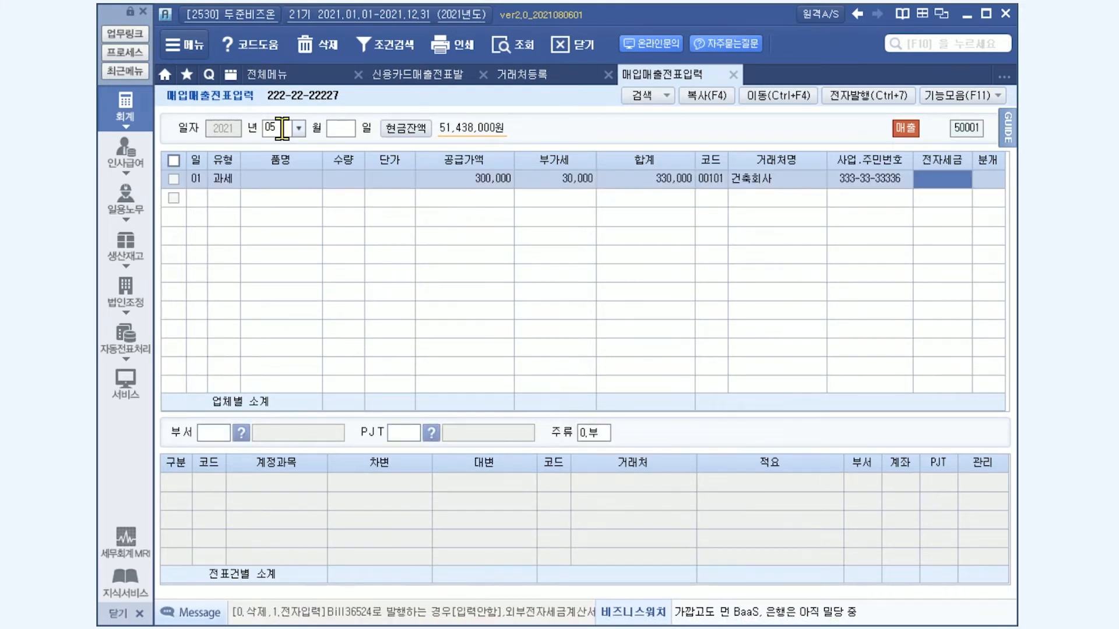
pyautogui.press('Return')
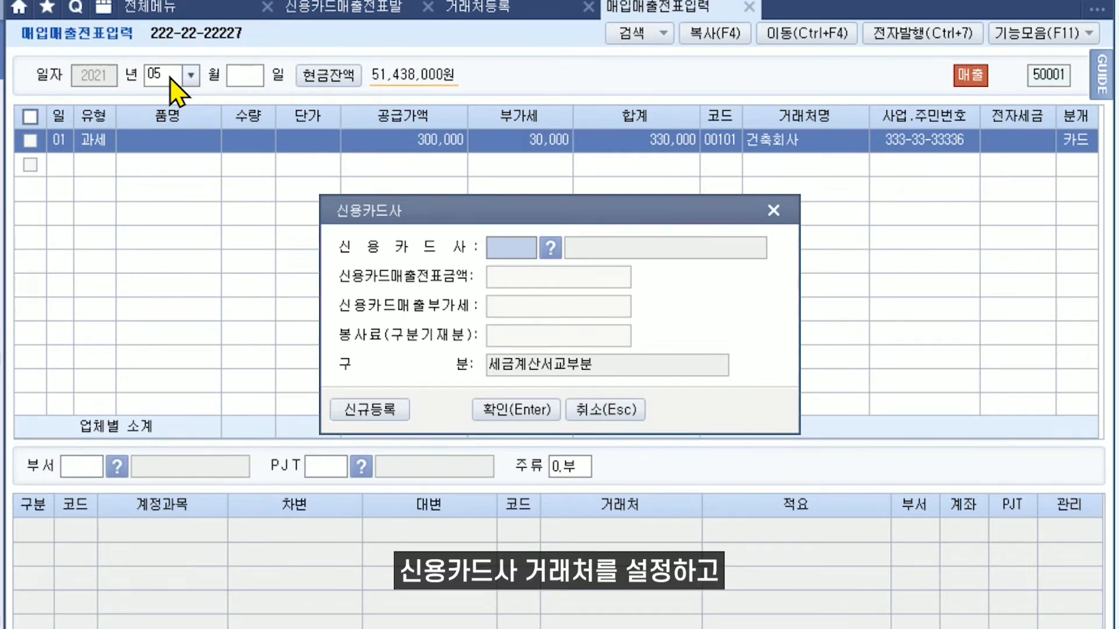
# Step: Choose 현대카드 as the voucher's 신용카드사, accept the card sales amounts, and complete the voucher
pyautogui.press('F2')
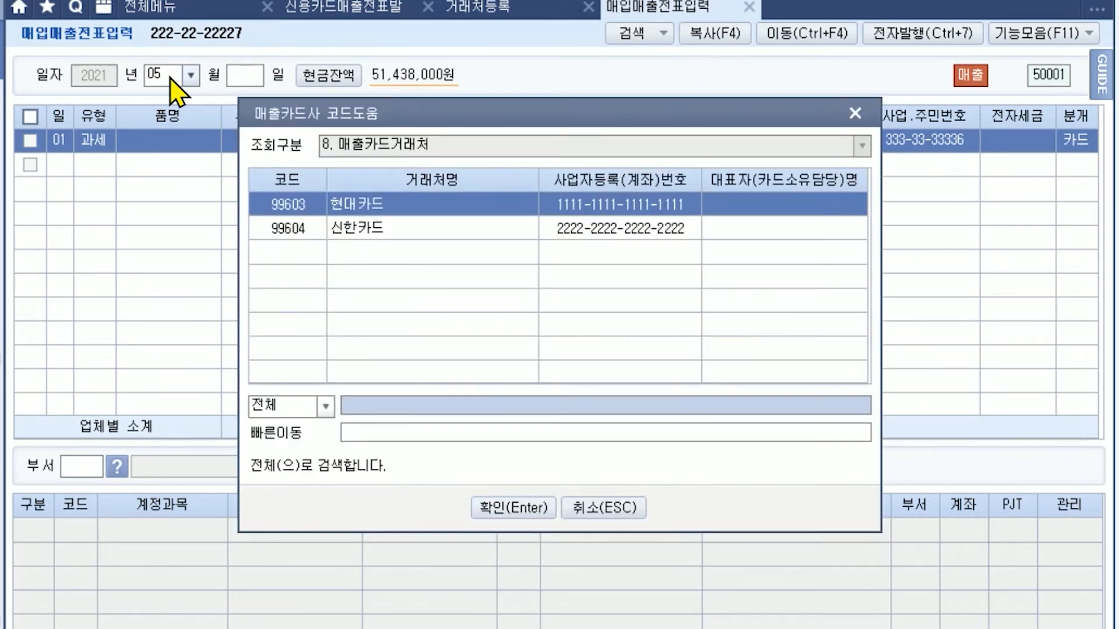
pyautogui.press('Return')
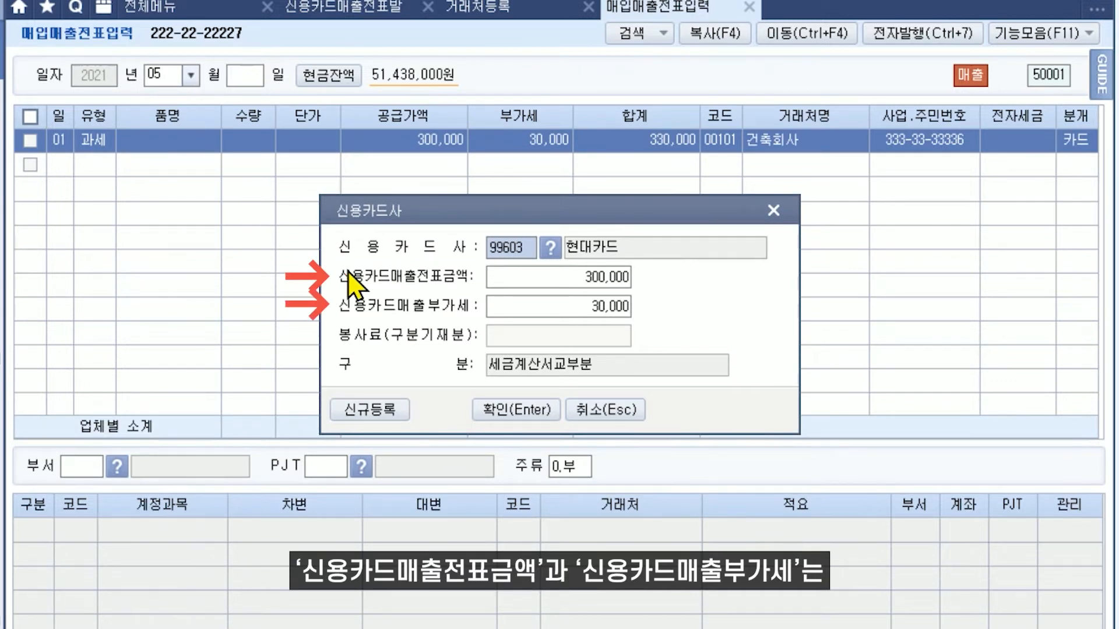
pyautogui.click(522, 307)
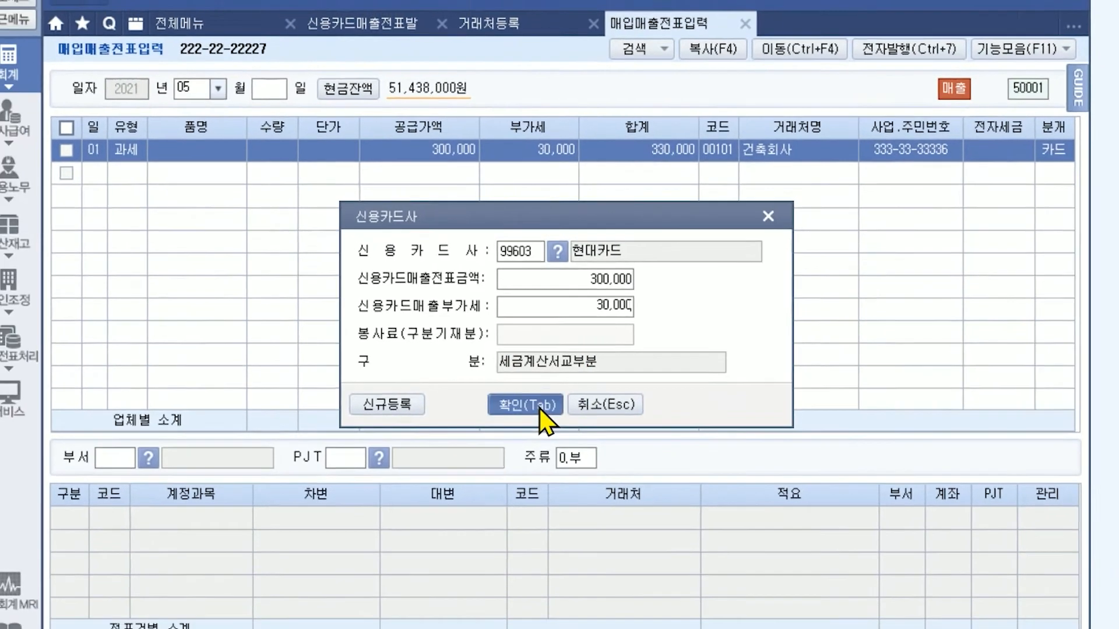
pyautogui.click(517, 410)
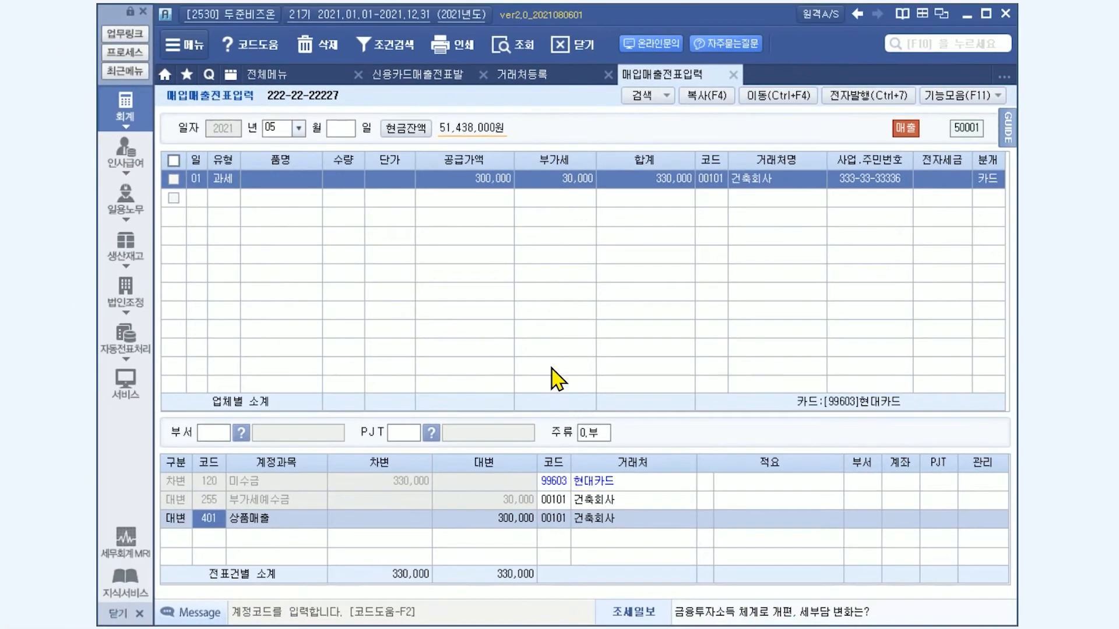
pyautogui.click(266, 201)
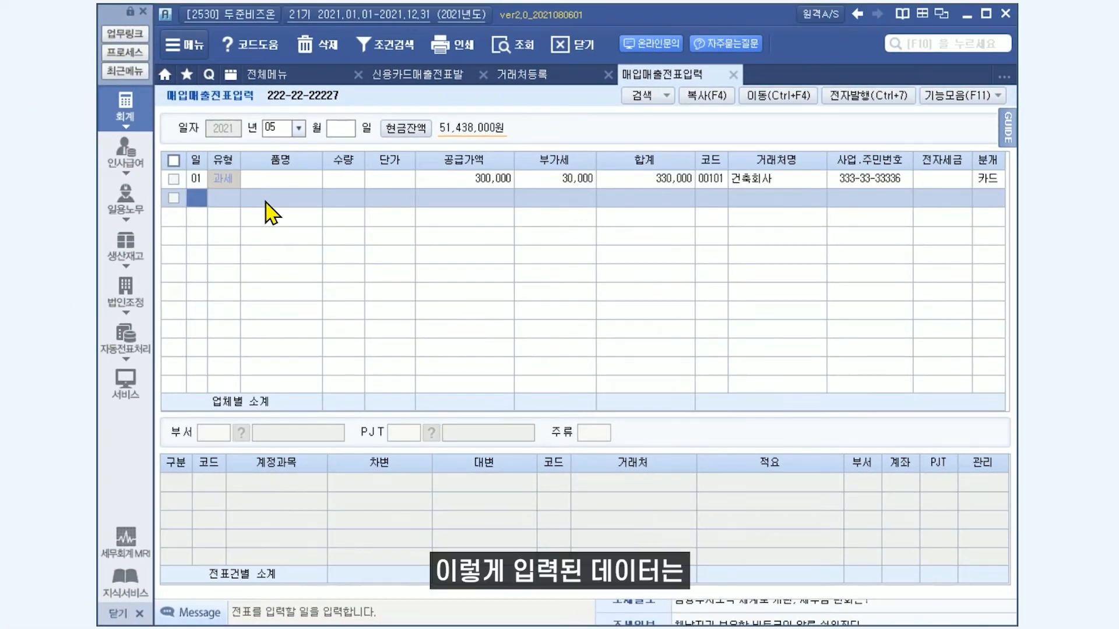
# Step: Switch to 신용카드매출전표발행집계표 and load its April–June data from the vouchers
pyautogui.click(441, 74)
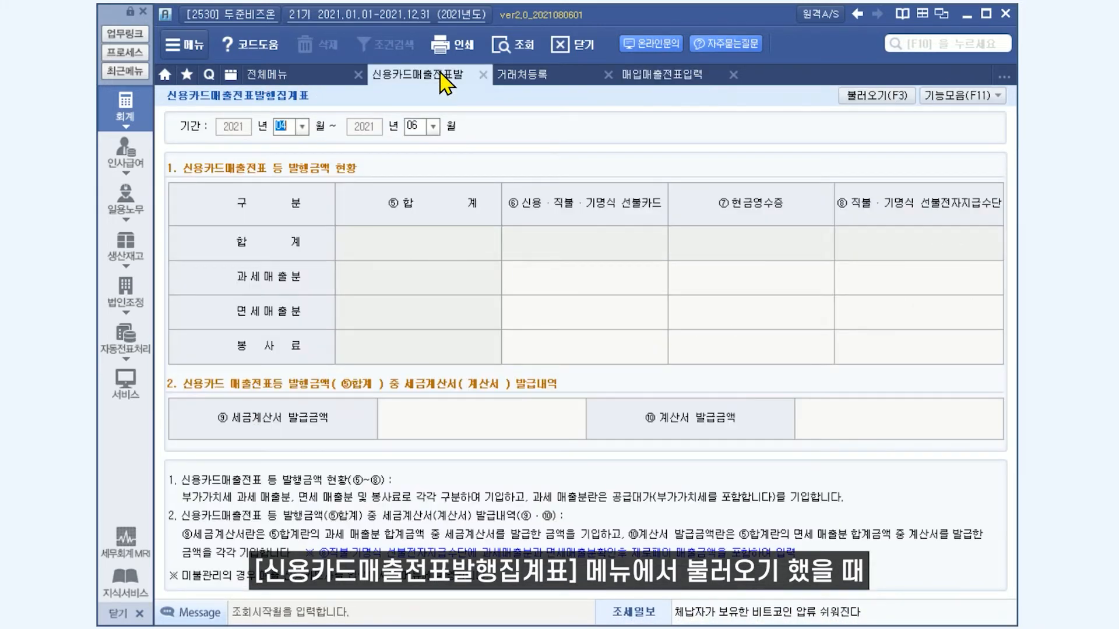
pyautogui.click(861, 97)
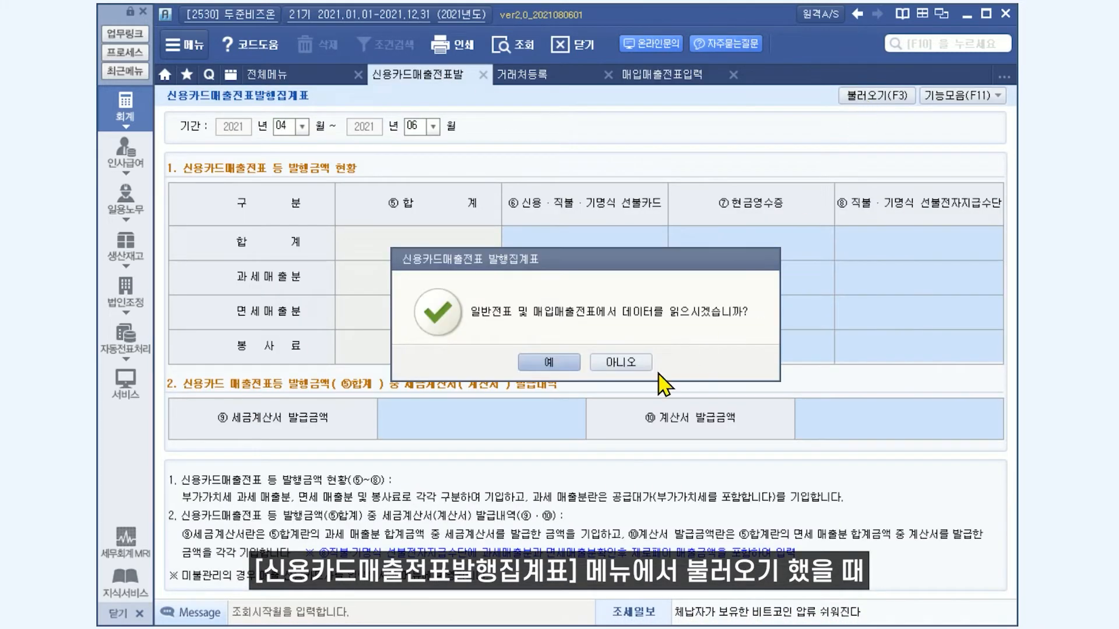
pyautogui.click(542, 364)
# Step: Examine the 세금계산서 발급금액 and 계산서 발급금액 fields and the credit card column's taxable and exempt sales
pyautogui.click(496, 429)
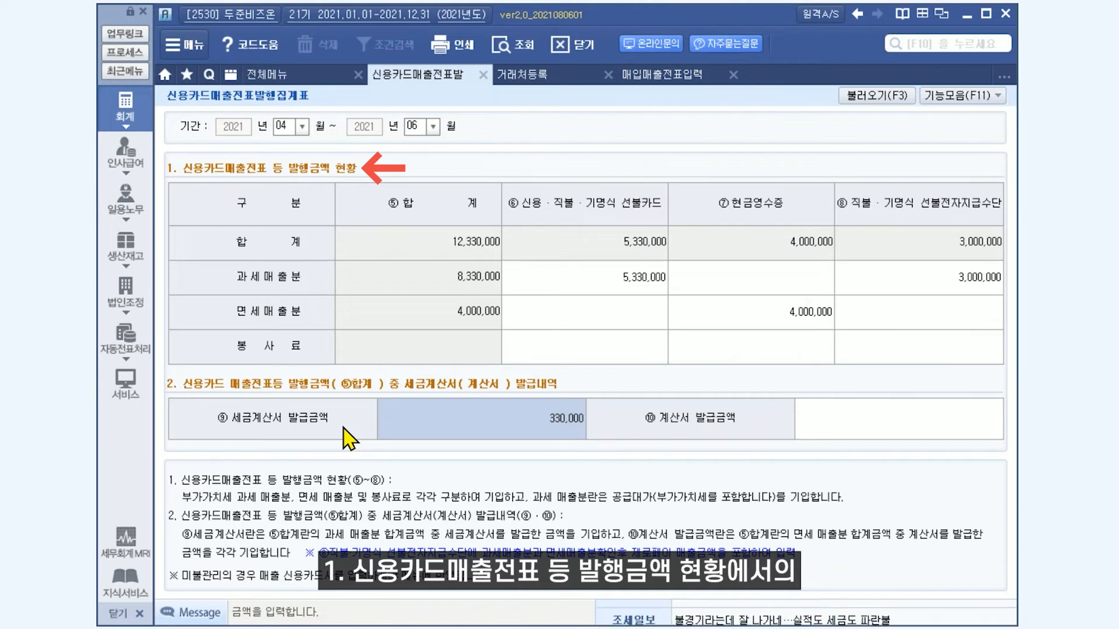
pyautogui.click(596, 285)
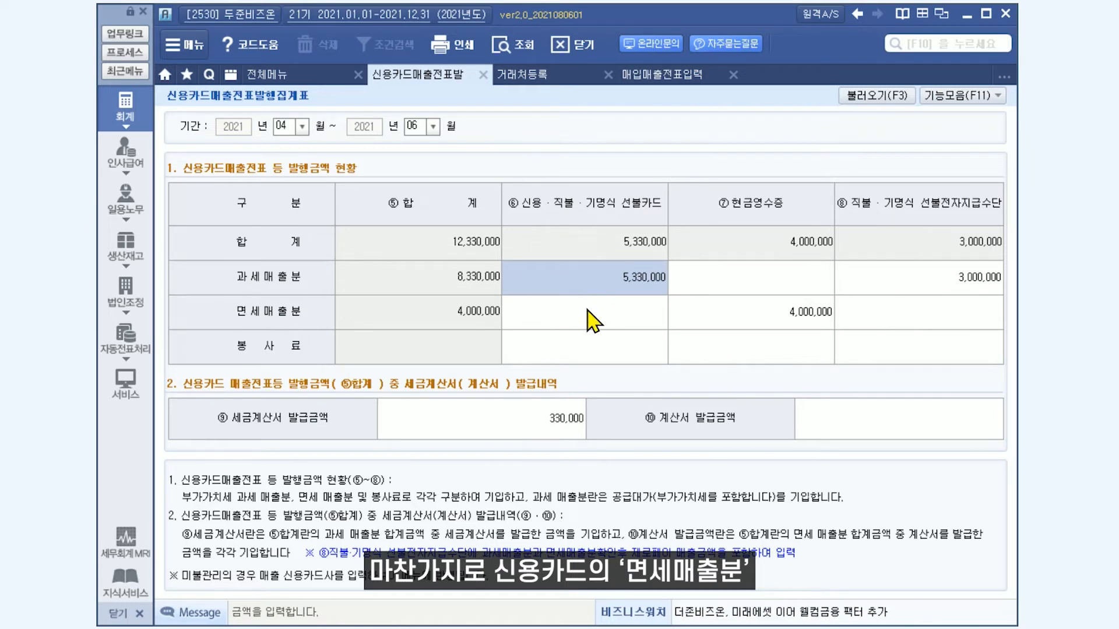
pyautogui.click(588, 313)
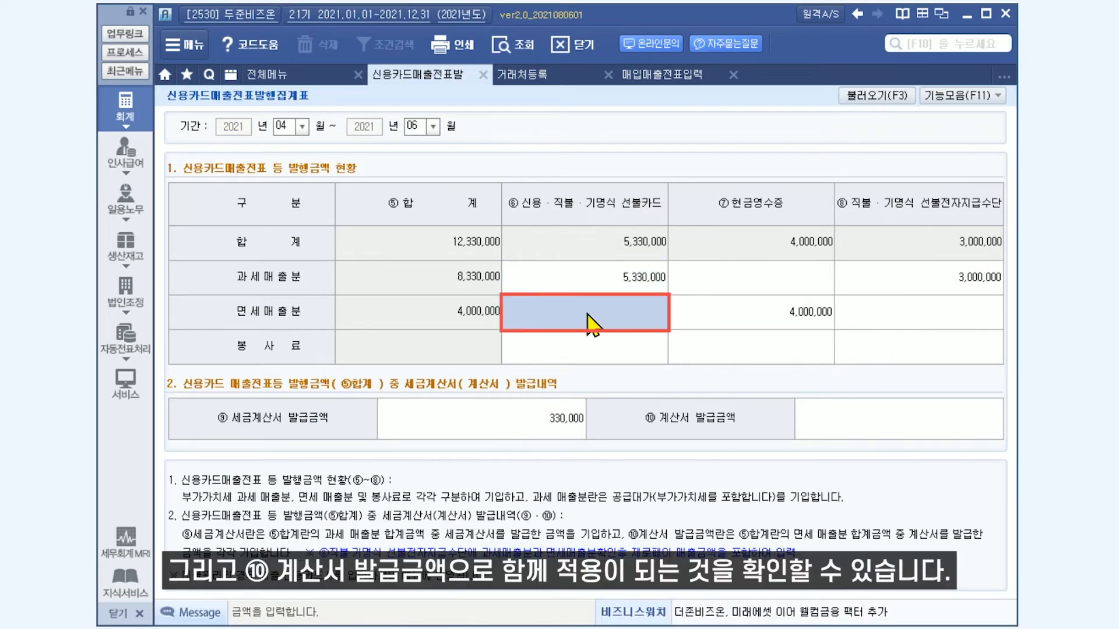
pyautogui.click(873, 428)
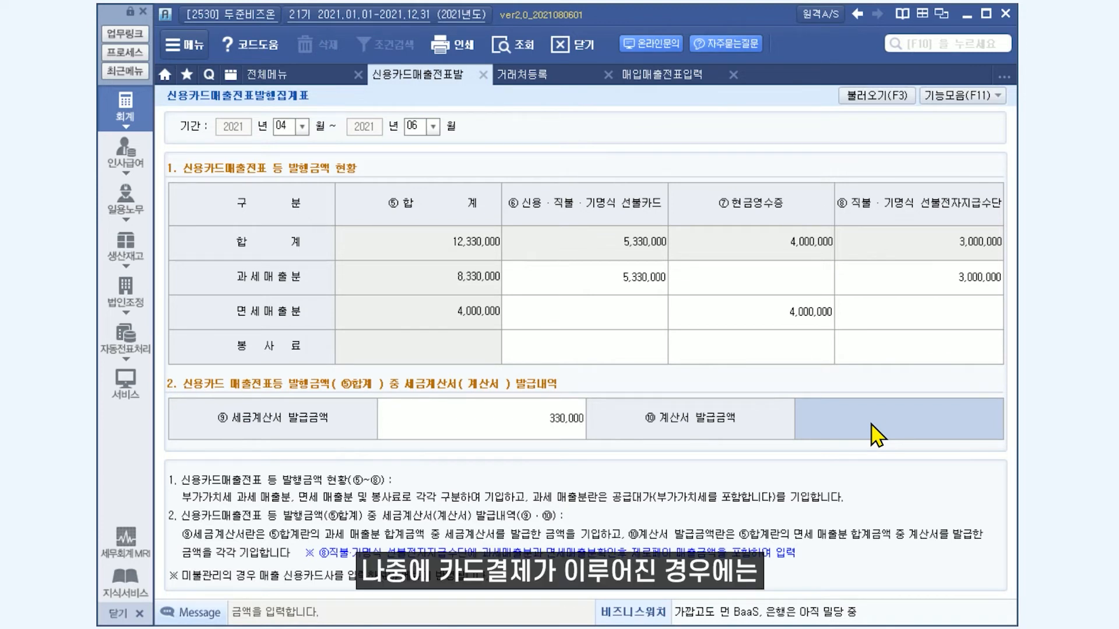
# Step: Open 일반전표입력, set the month to 05, and start a voucher line on day 1
pyautogui.click(298, 74)
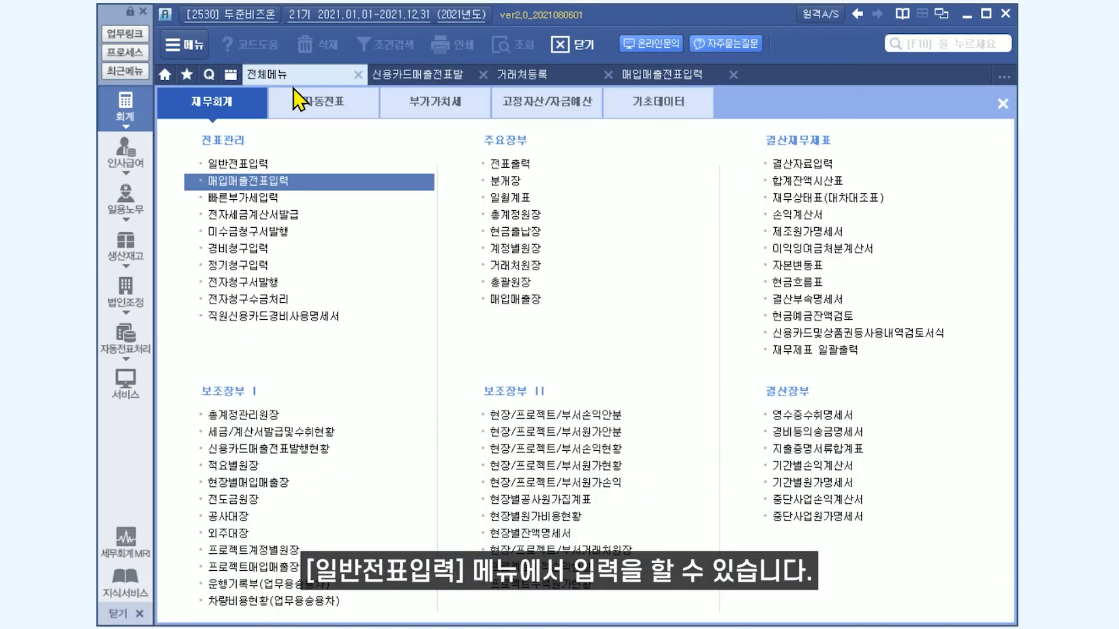
pyautogui.click(257, 164)
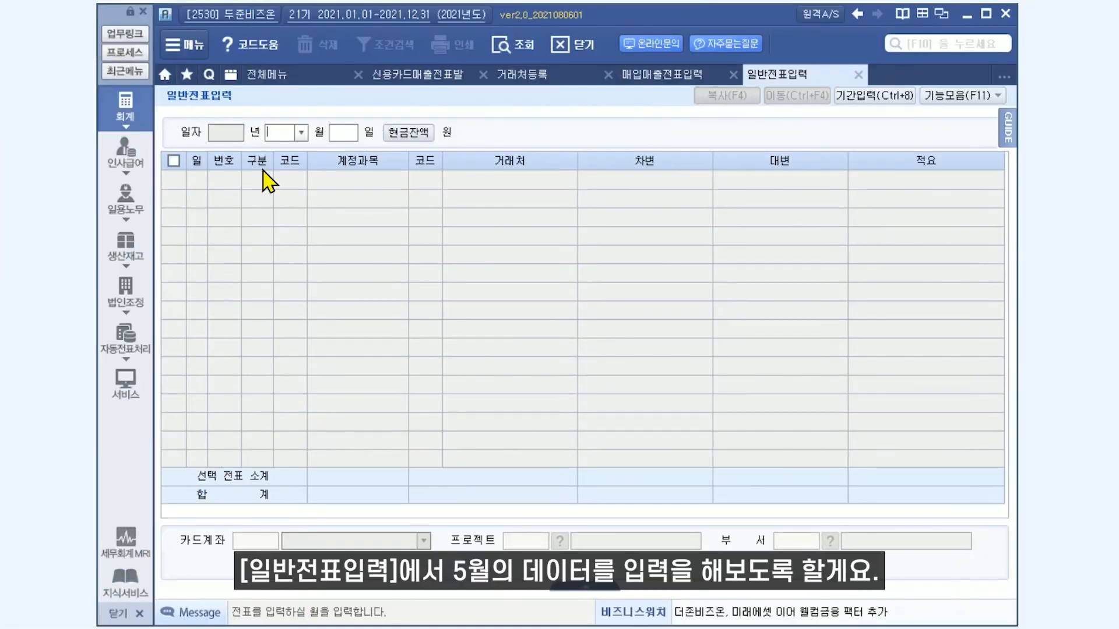
pyautogui.write('5')
pyautogui.press('Return')
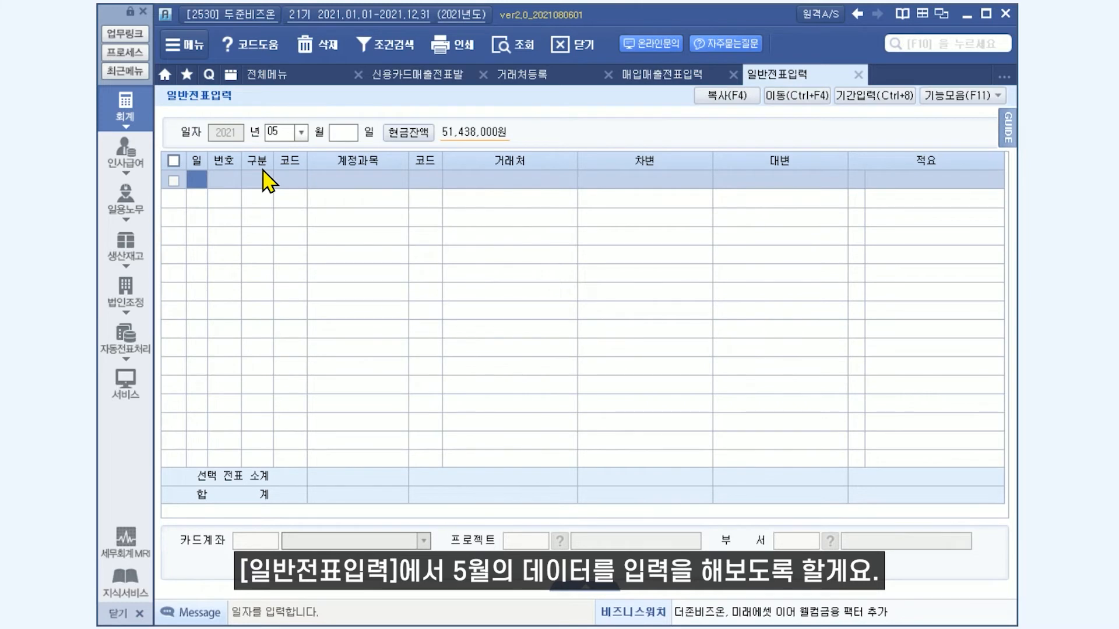
pyautogui.write('1')
pyautogui.press('Return')
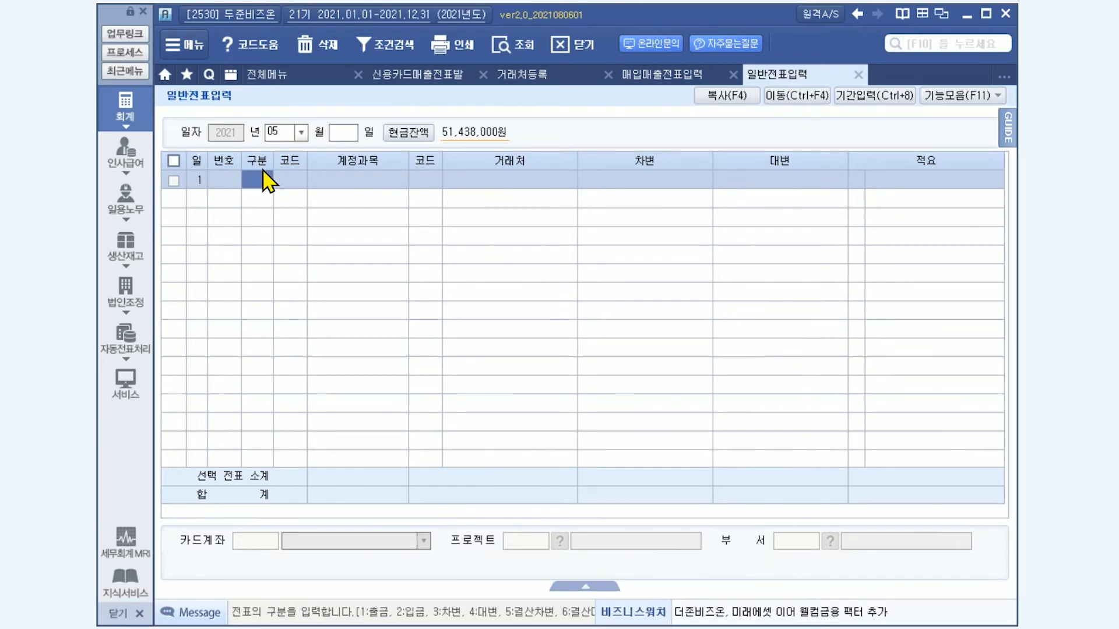
# Step: Enter a debit (차변) line for account 120 미수금 with 더존물류 as the trading partner and an amount of 150,000
pyautogui.write('3')
pyautogui.press('Return')
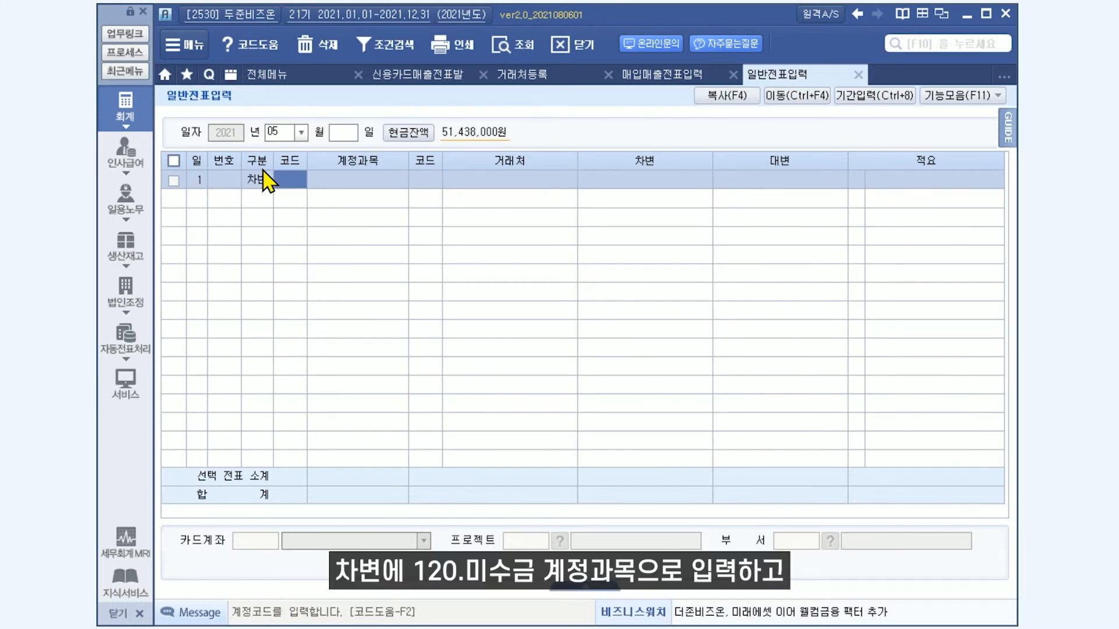
pyautogui.write('120')
pyautogui.press('Return')
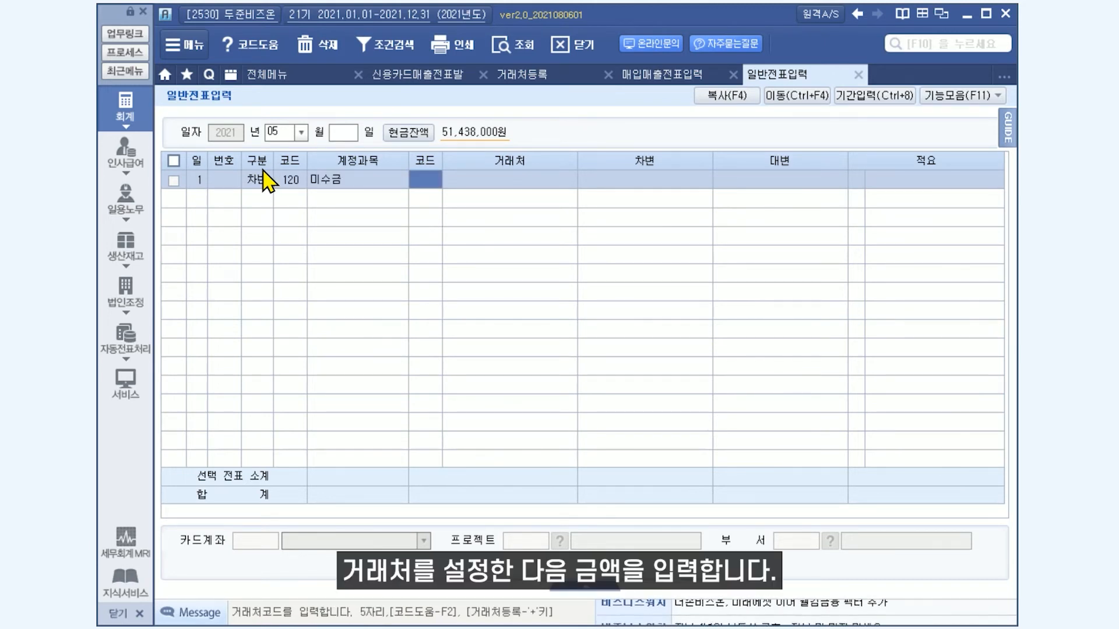
pyautogui.write('105')
pyautogui.press('Return')
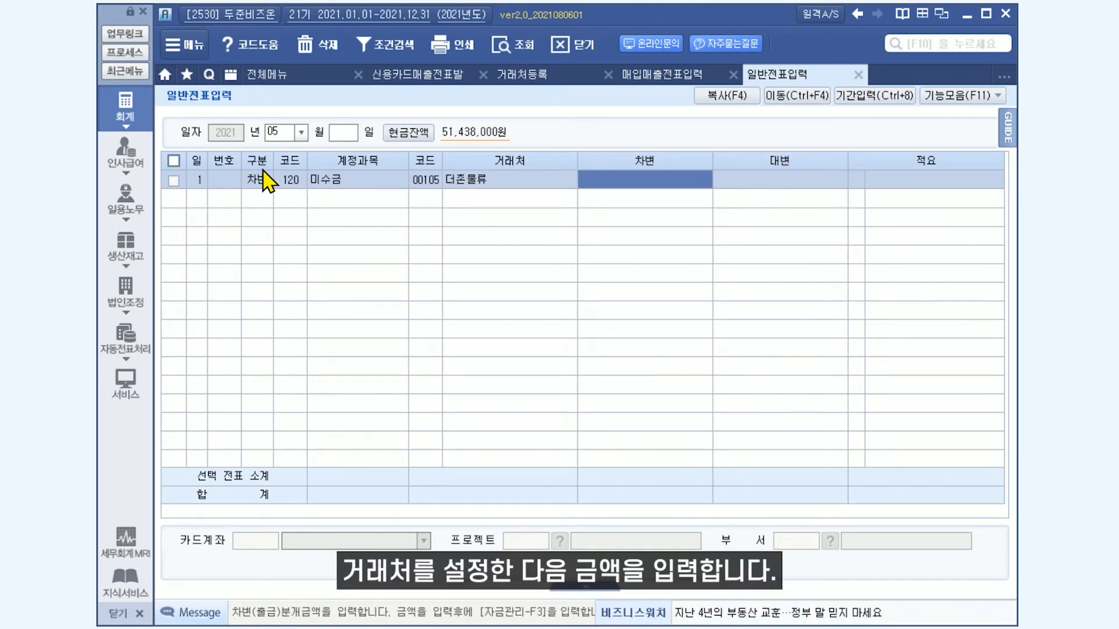
pyautogui.write('150,000')
pyautogui.press('Return')
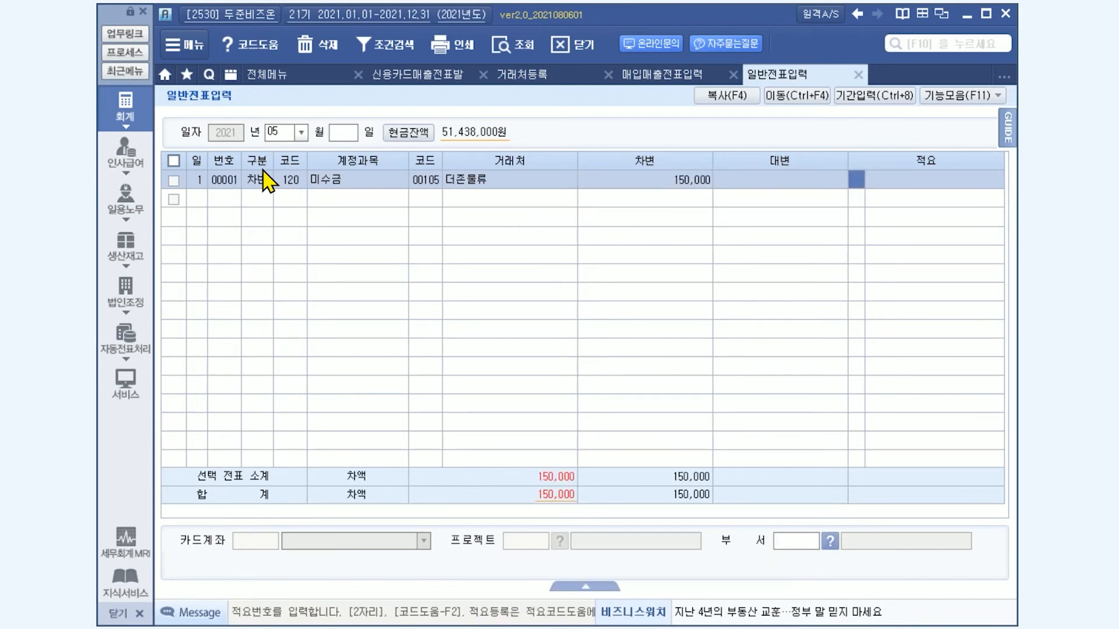
# Step: In the 미수금 line's fund management details, set 매출신용카드사 to 현대카드 and 구분 to 1 세금계산서 교부분
pyautogui.press('F3')
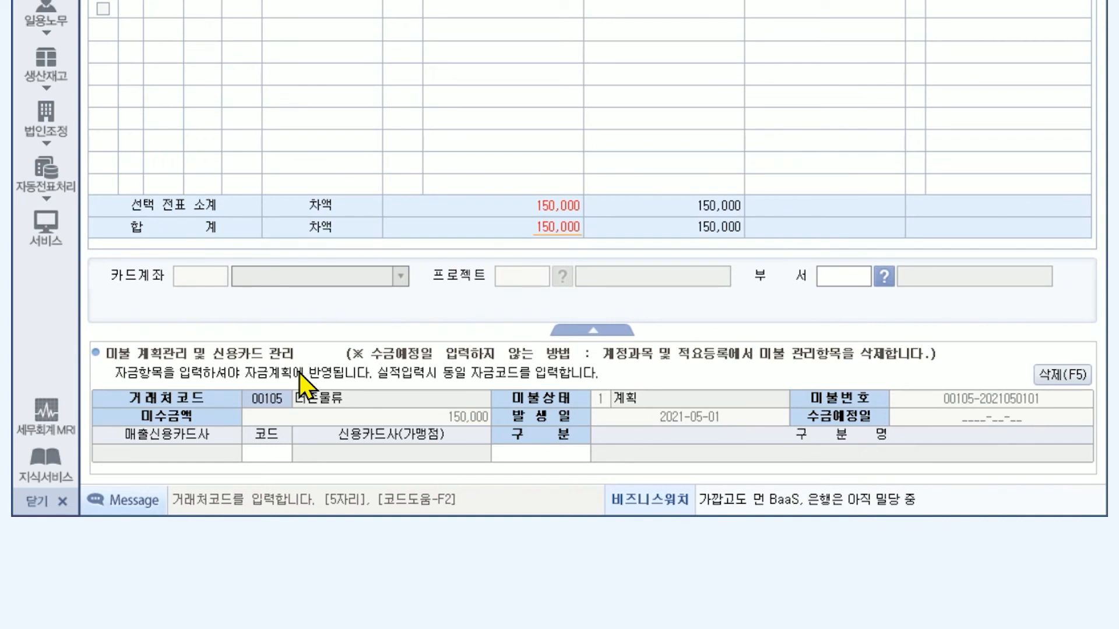
pyautogui.click(274, 457)
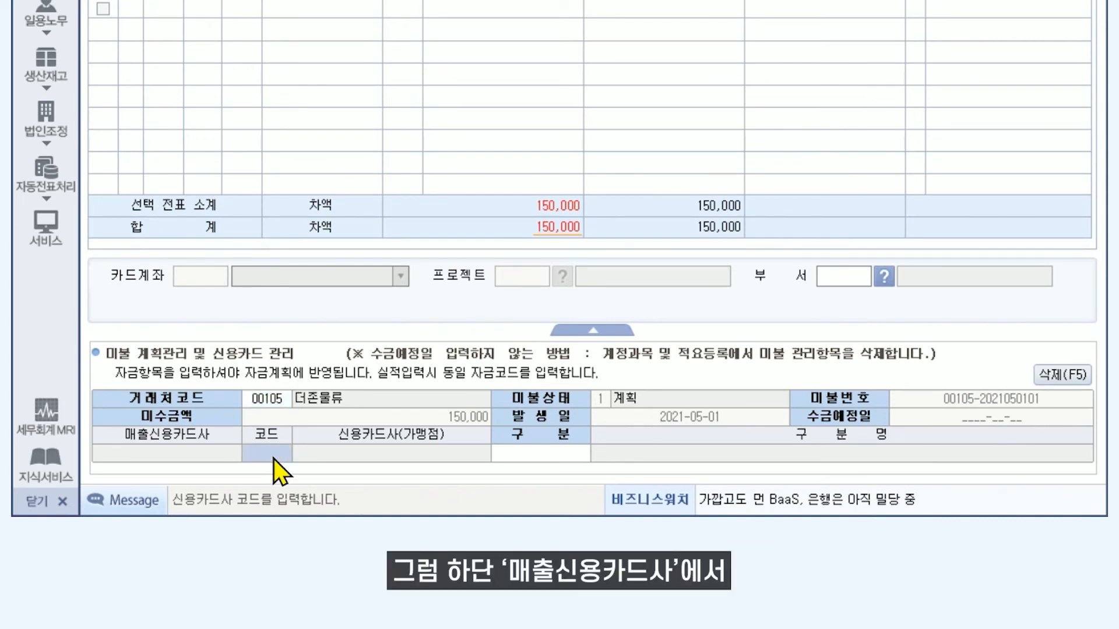
pyautogui.click(274, 458)
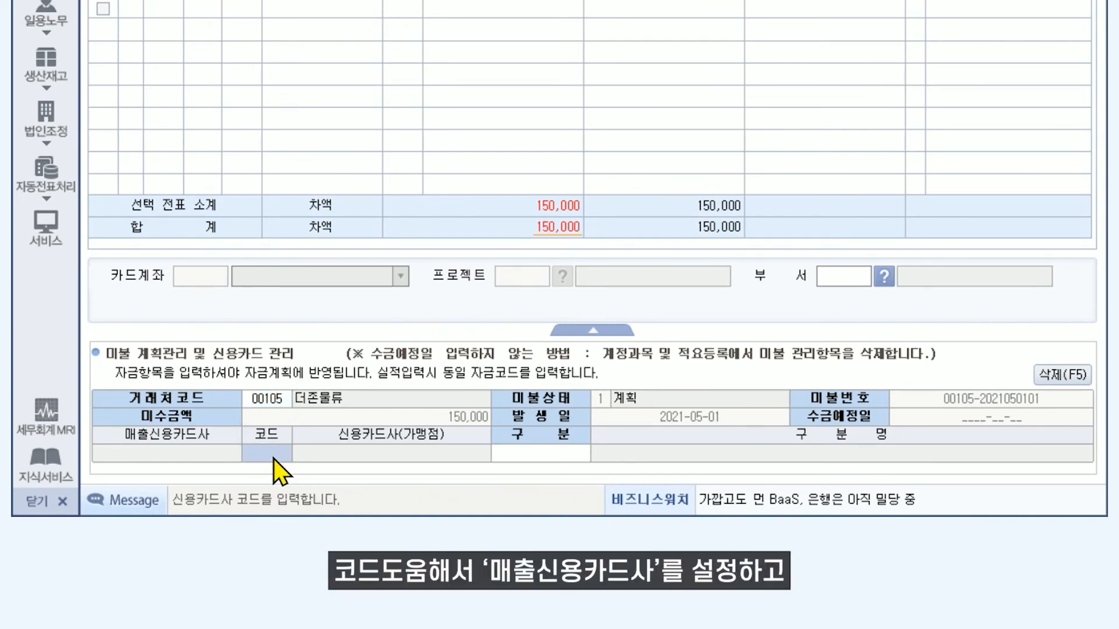
pyautogui.press('F2')
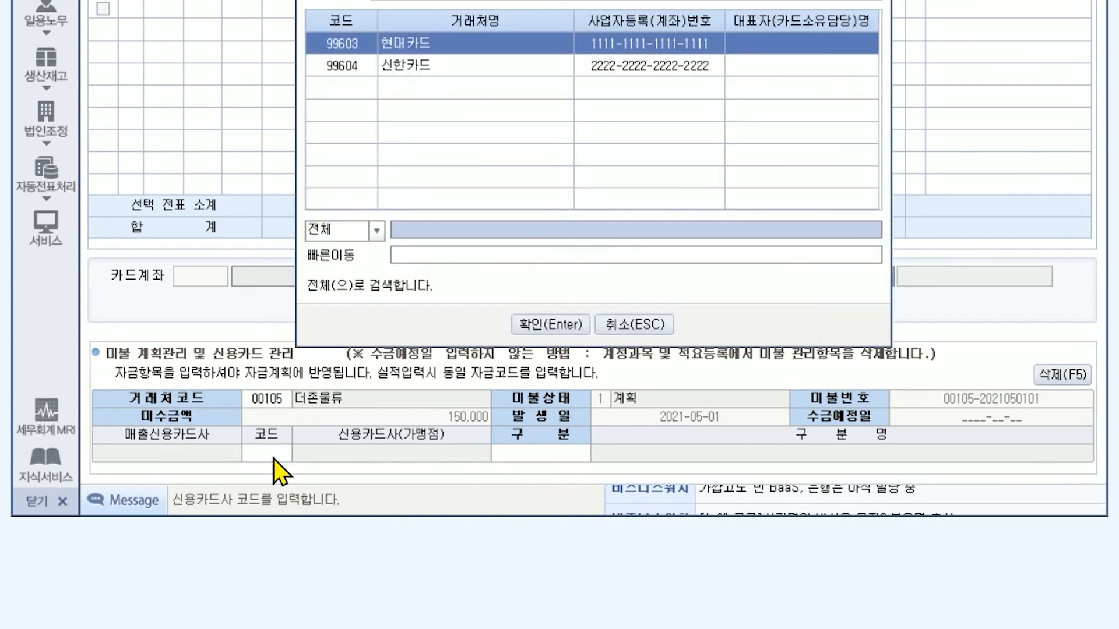
pyautogui.press('Return')
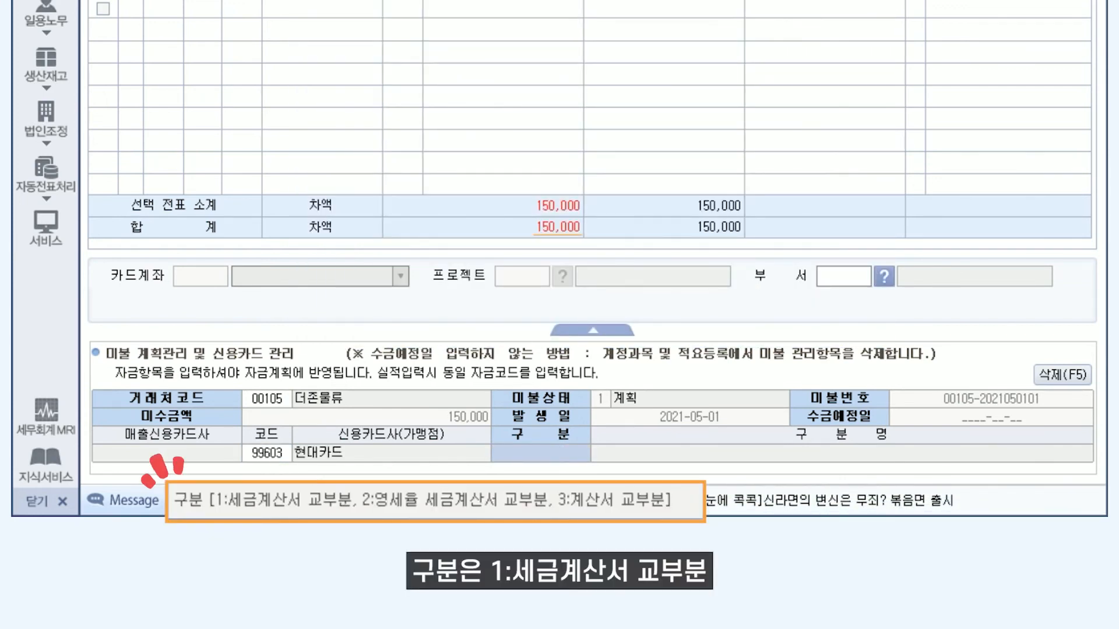
pyautogui.write('1')
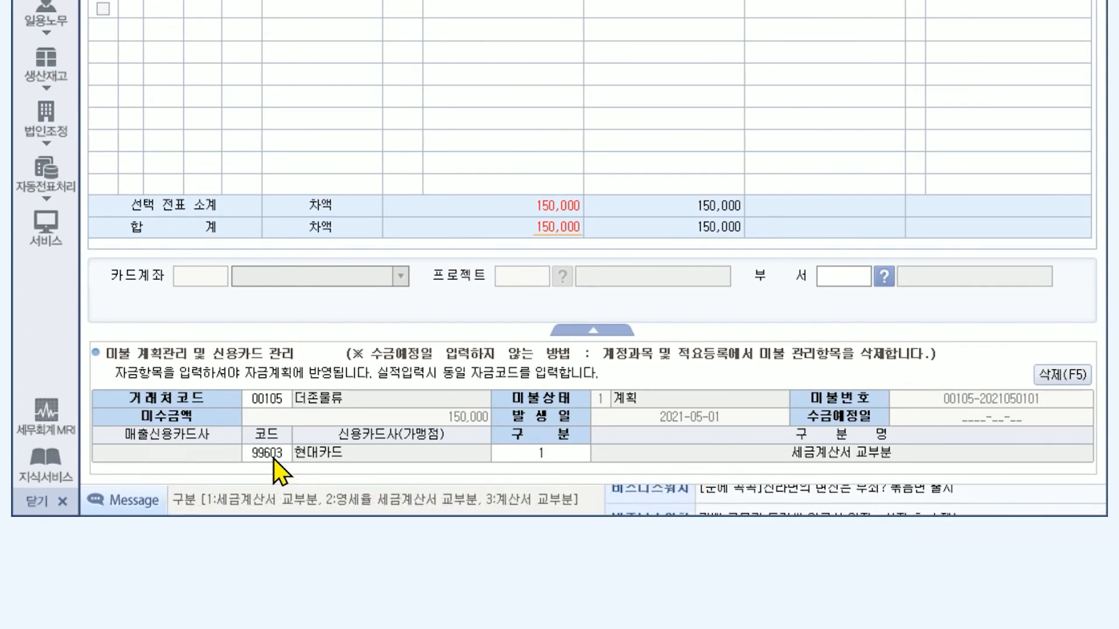
pyautogui.click(526, 459)
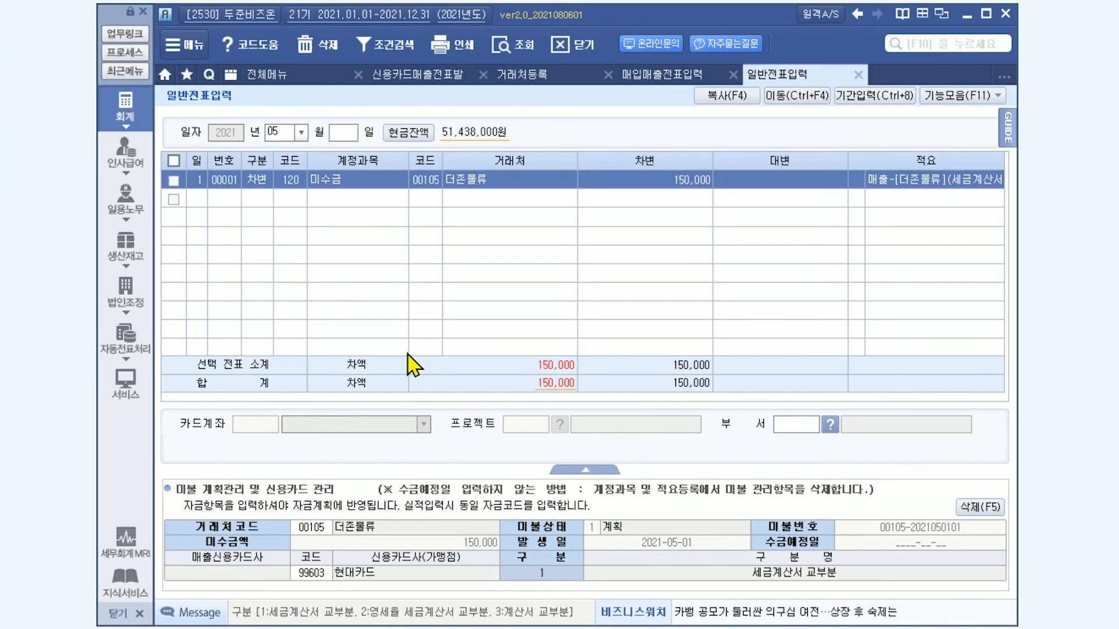
# Step: Add a balancing credit (대변) line for account 108 외상매출금 with 150,000 and no trading partner
pyautogui.press('Return')
pyautogui.press('Return')
pyautogui.write('4')
pyautogui.press('Return')
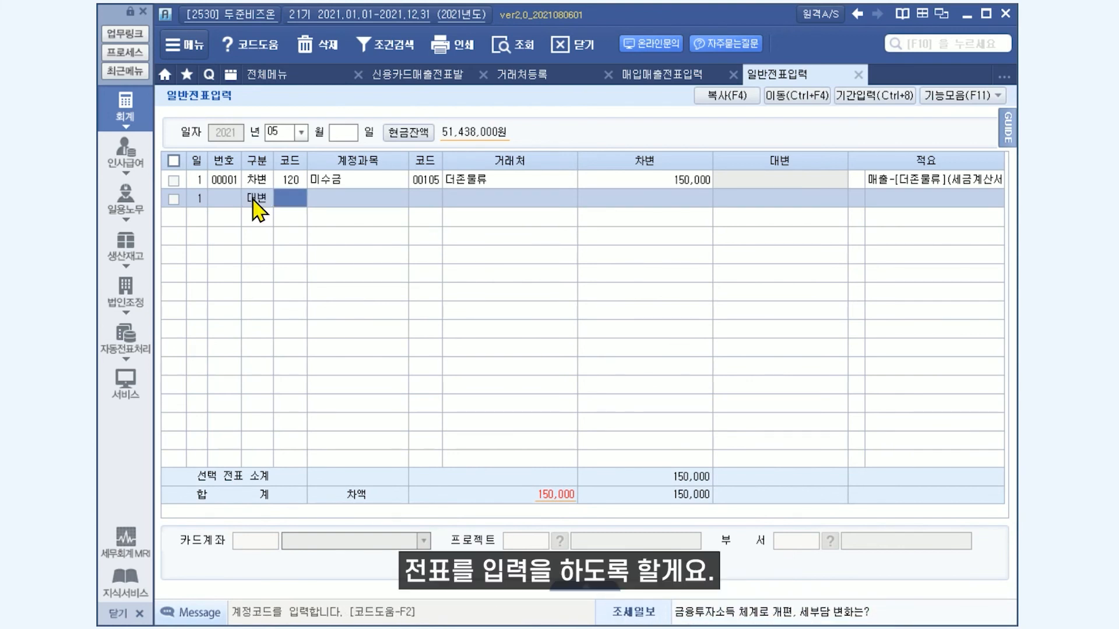
pyautogui.write('108')
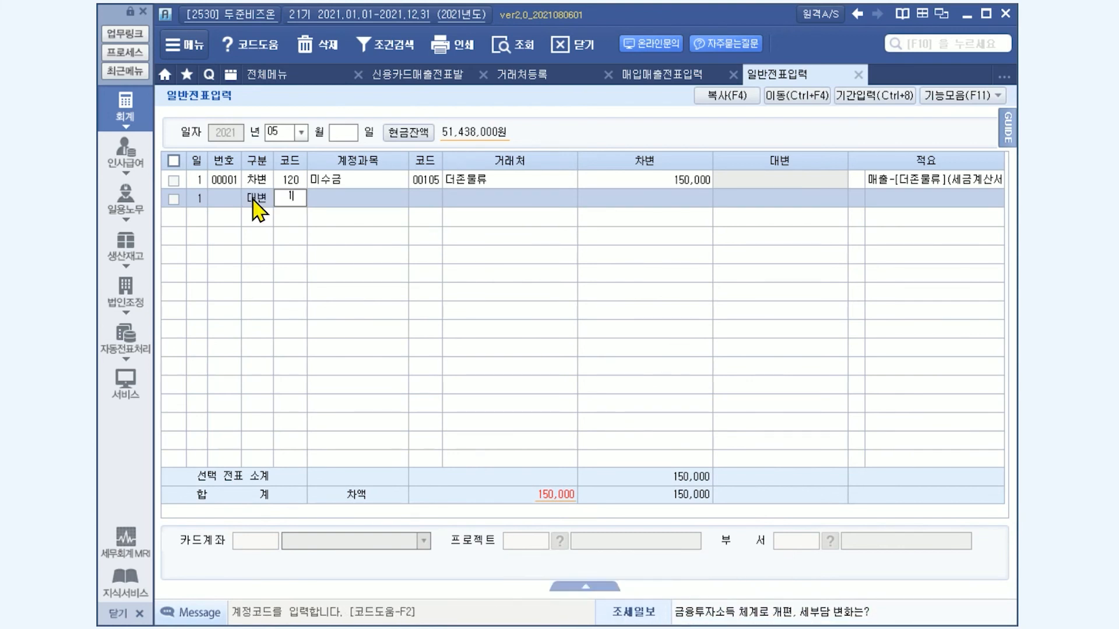
pyautogui.press('Return')
pyautogui.press('Return')
pyautogui.press('Return')
pyautogui.press('Return')
pyautogui.press('Return')
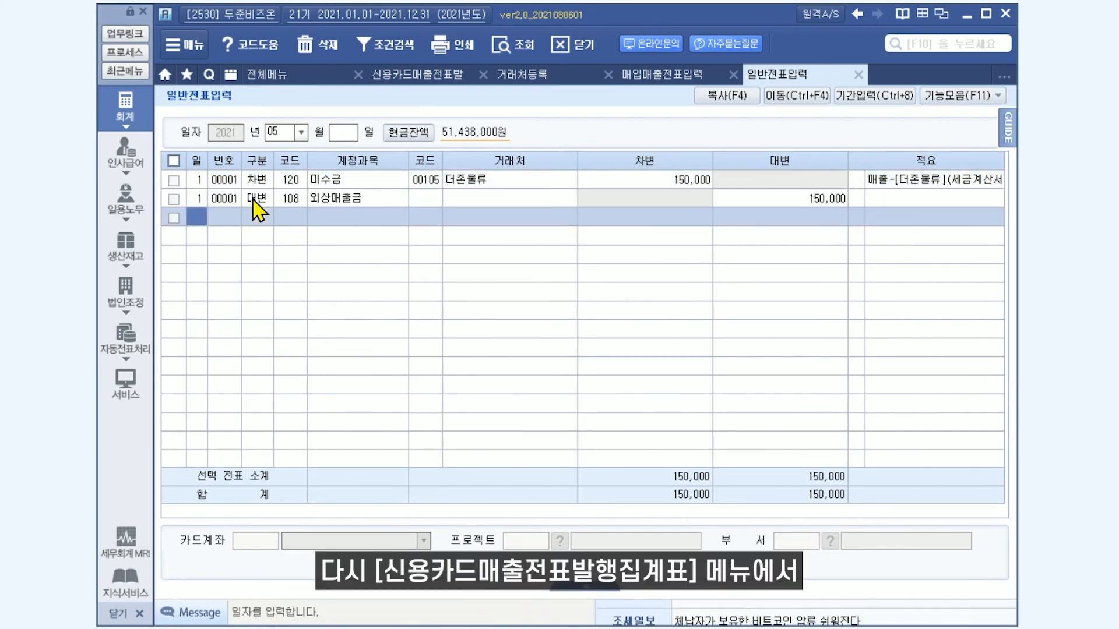
# Step: Return to 신용카드매출전표발행집계표 and reload its data to include the new general voucher
pyautogui.click(416, 75)
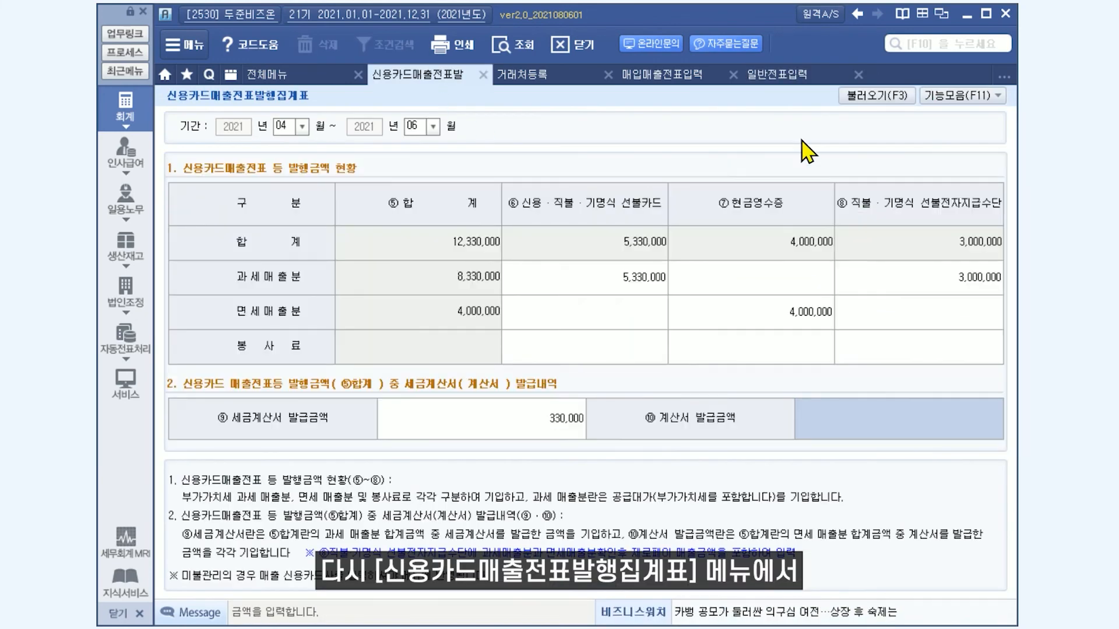
pyautogui.click(878, 104)
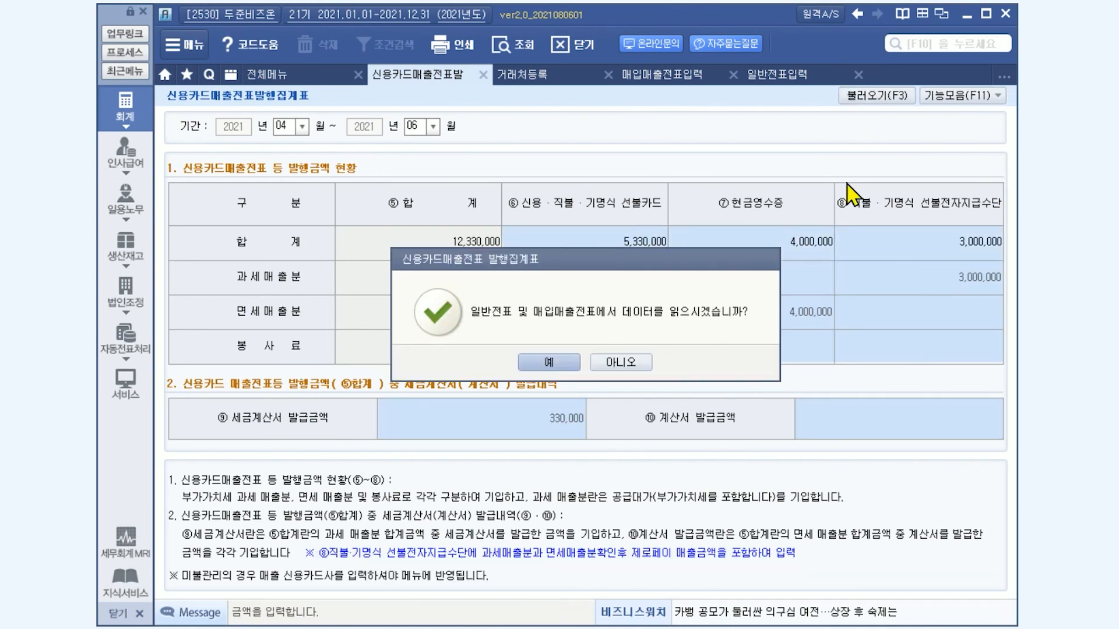
pyautogui.click(561, 366)
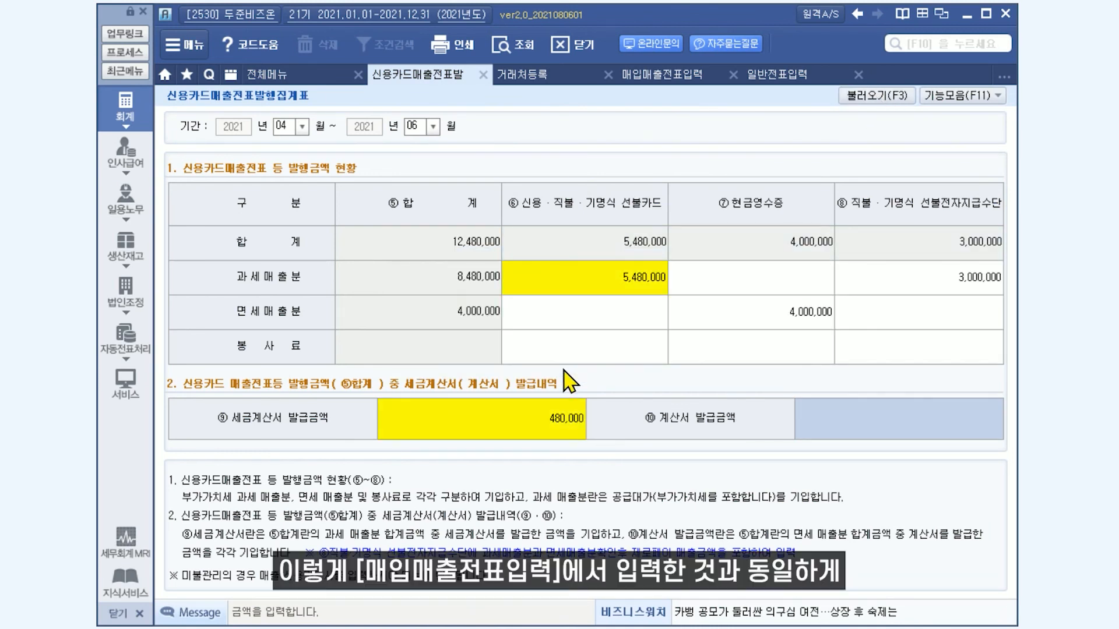